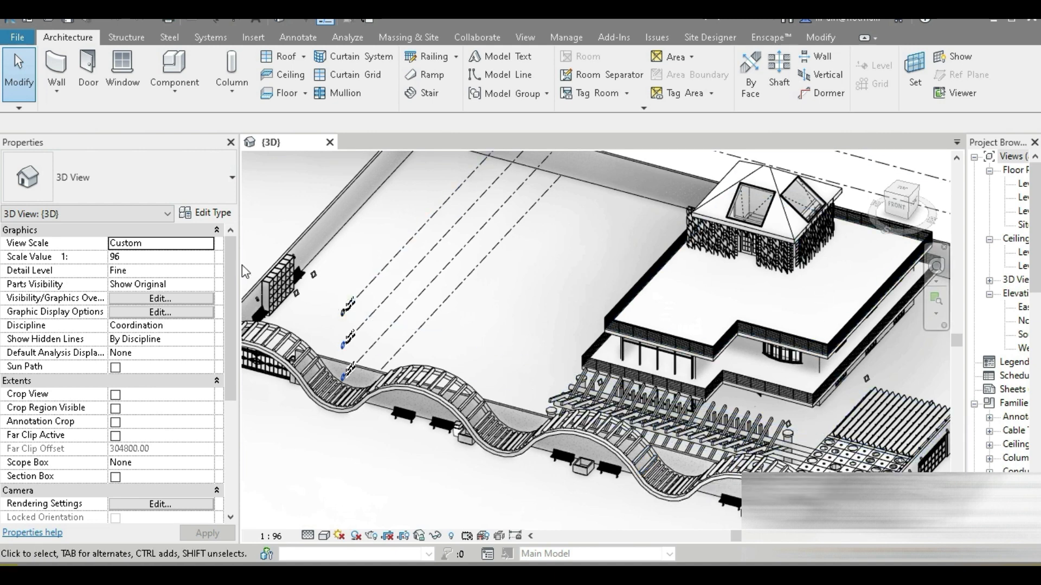
# Examine the existing site model, including the storefront curtain wall, the wavy pergola, the patterned curtain roof and the open yard.
pyautogui.scroll(5, 293, 274)
pyautogui.moveTo(282, 304); pyautogui.dragTo(586, 298, button='middle')
pyautogui.scroll(1, 514, 417)
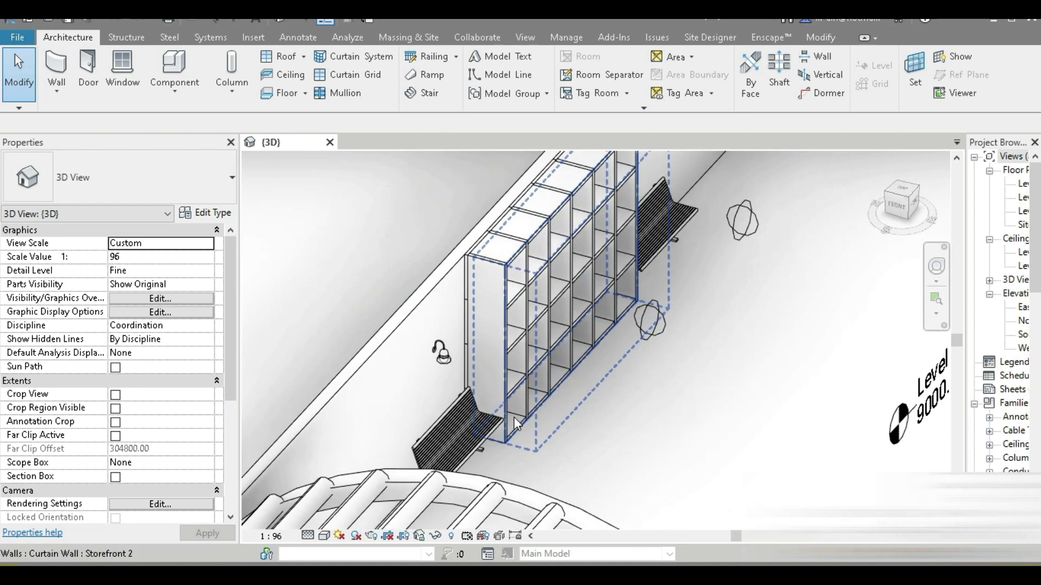
pyautogui.scroll(1, 514, 417)
pyautogui.scroll(-6, 509, 359)
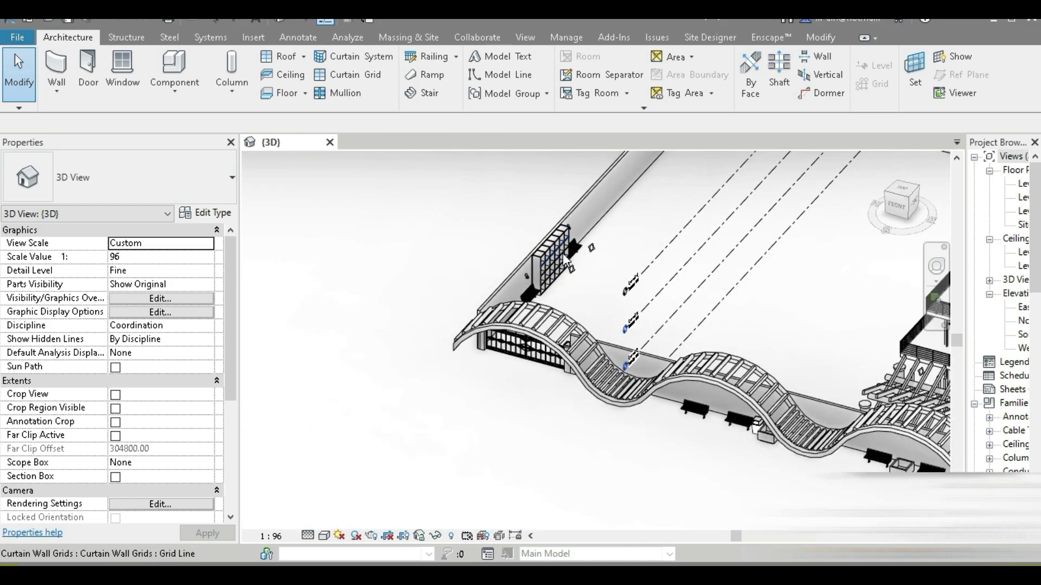
pyautogui.scroll(-6, 506, 376)
pyautogui.scroll(6, 648, 415)
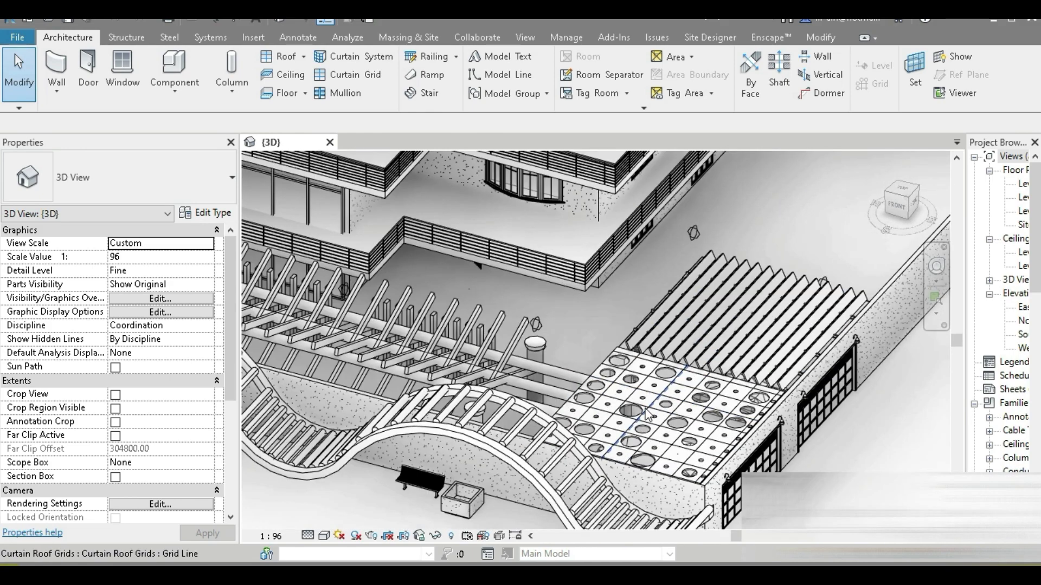
pyautogui.scroll(-6, 647, 414)
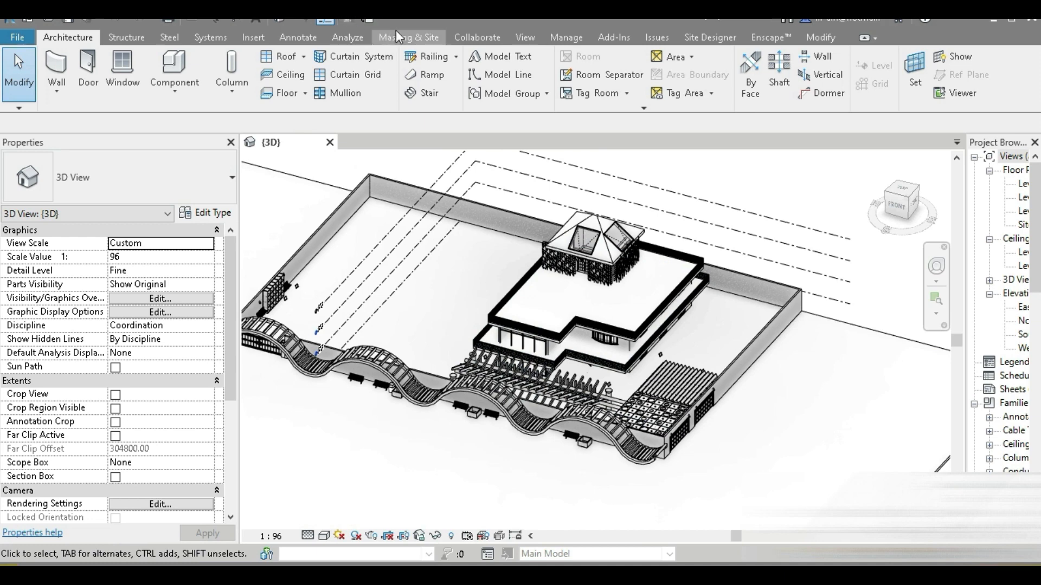
# Start a new in-place mass, dismissing the Show Mass notice and accepting the default mass name.
pyautogui.click(401, 37)
pyautogui.click(148, 70)
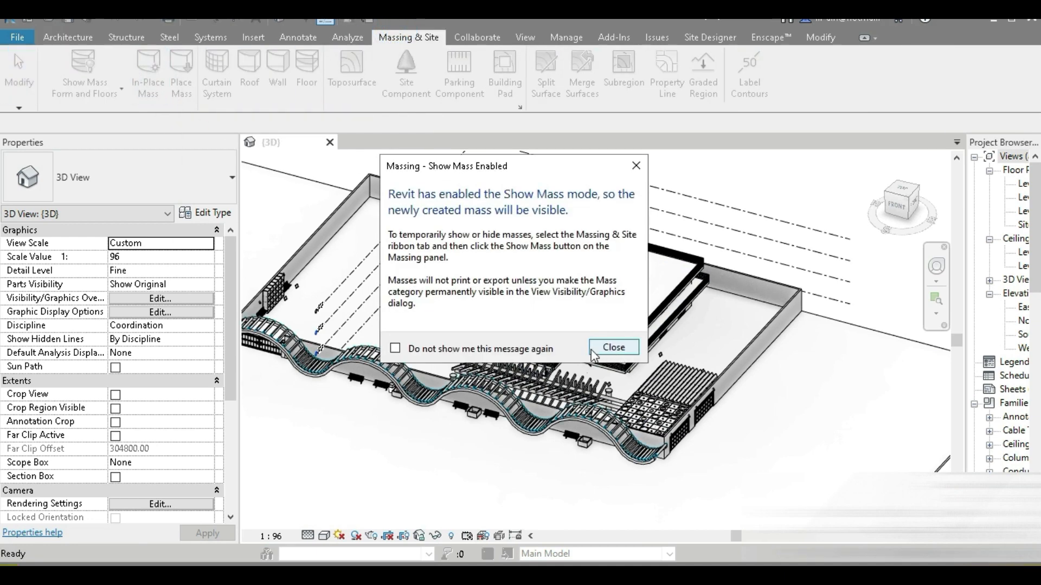
pyautogui.click(596, 352)
pyautogui.click(521, 320)
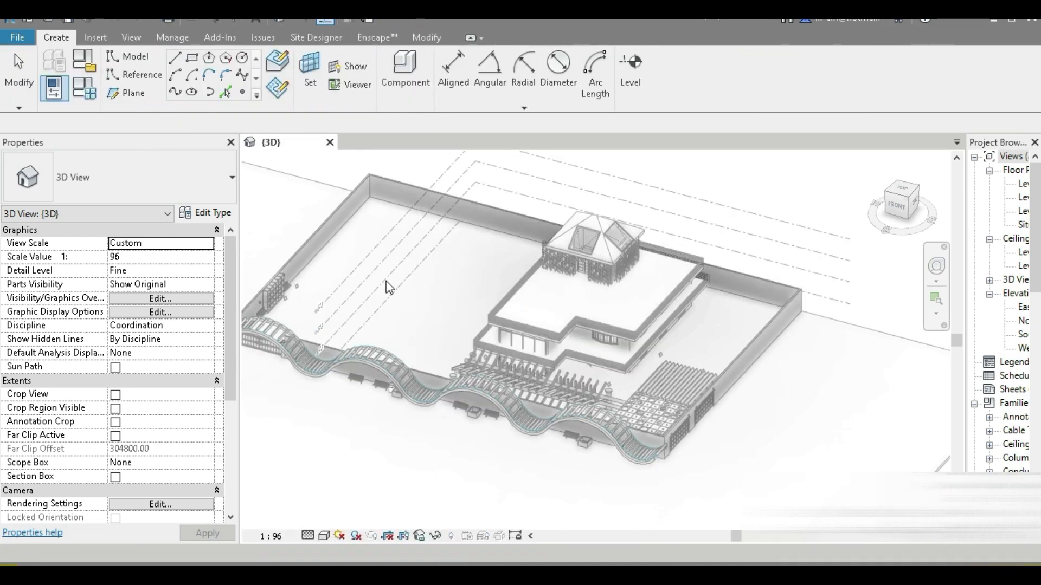
# Draw a straight model line across the empty yard beside the building as the revolve axis.
pyautogui.scroll(2, 304, 154)
pyautogui.click(174, 58)
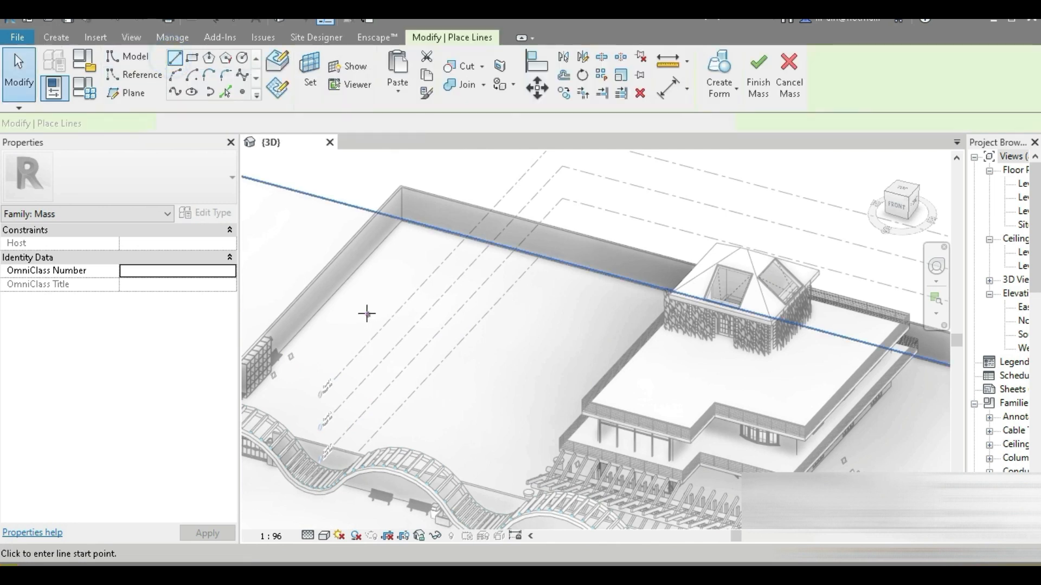
pyautogui.click(366, 313)
pyautogui.click(529, 371)
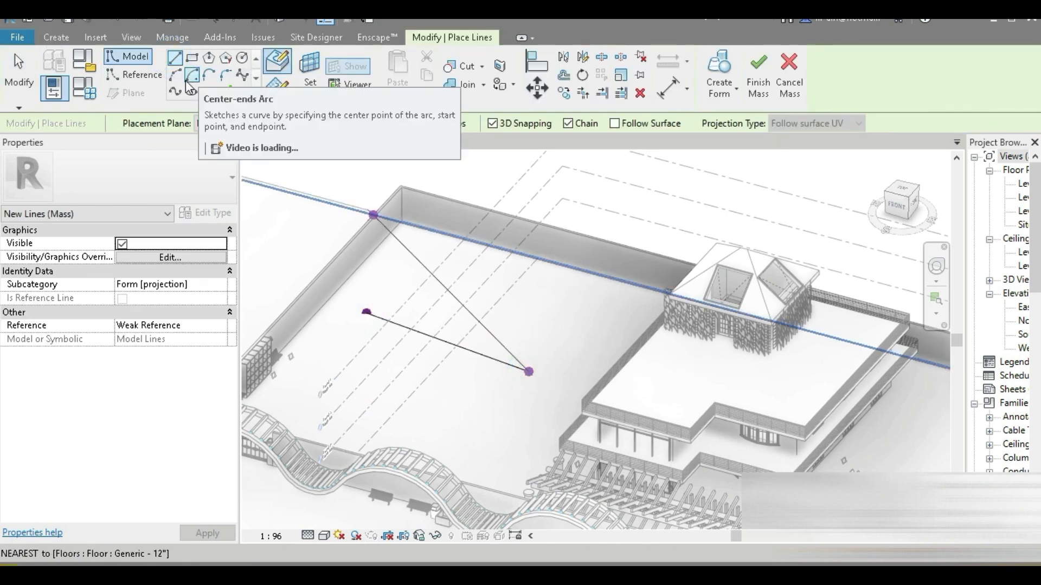
# Draw a nearly semicircular start-end-radius arc of about 4859 radius just behind the axis line, with its ends facing the line.
pyautogui.click(175, 74)
pyautogui.click(413, 314)
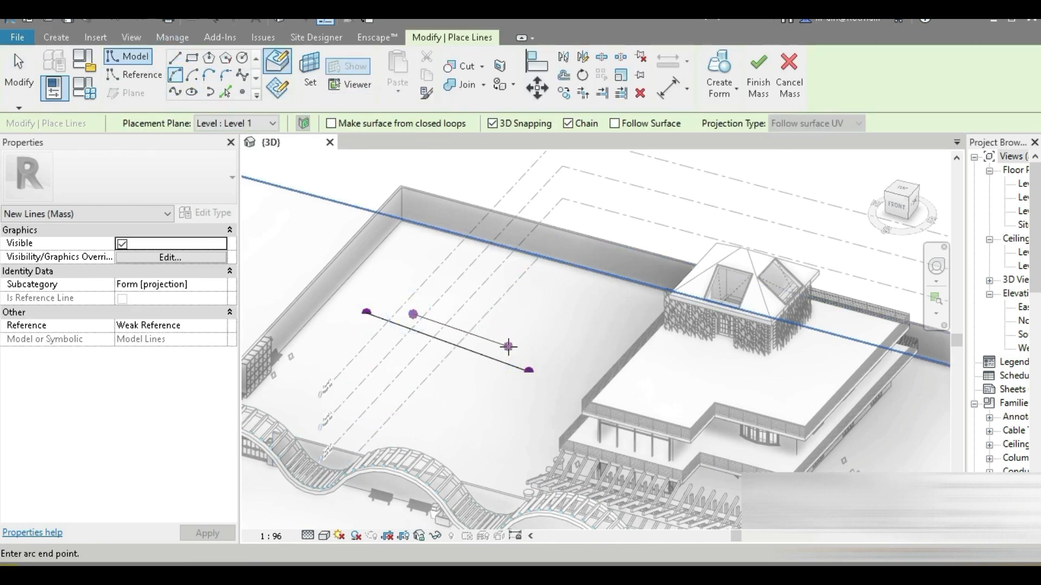
pyautogui.click(514, 354)
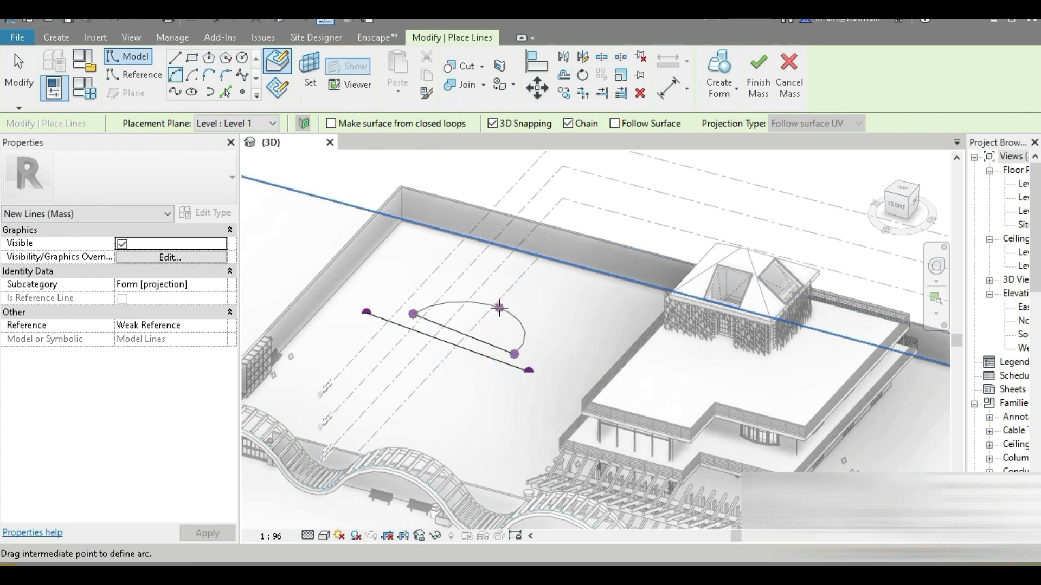
pyautogui.click(498, 308)
pyautogui.press('Escape')
pyautogui.press('Escape')
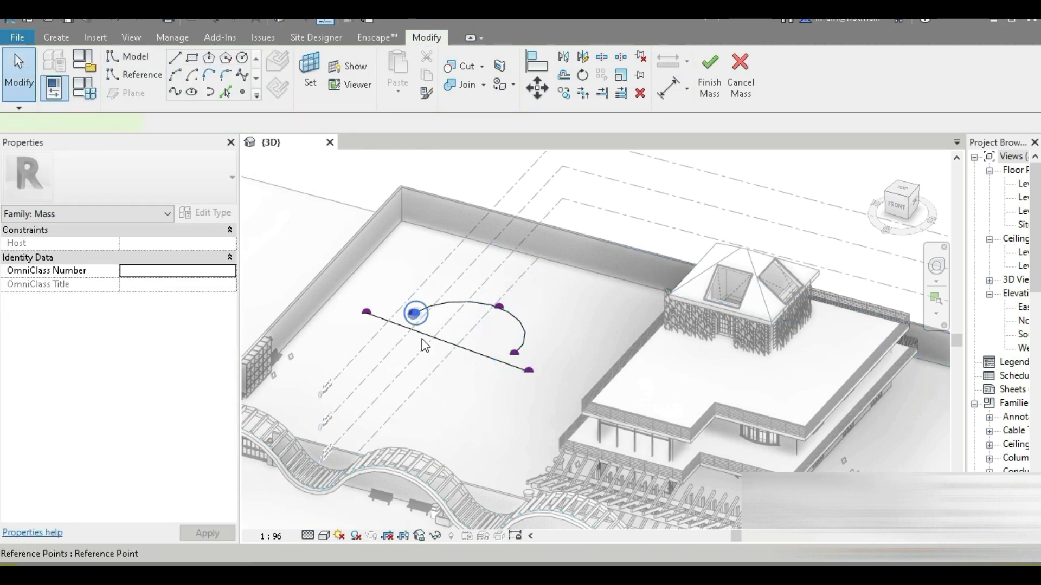
# Create a revolved form from the arc and the straight axis line.
pyautogui.click(423, 342)
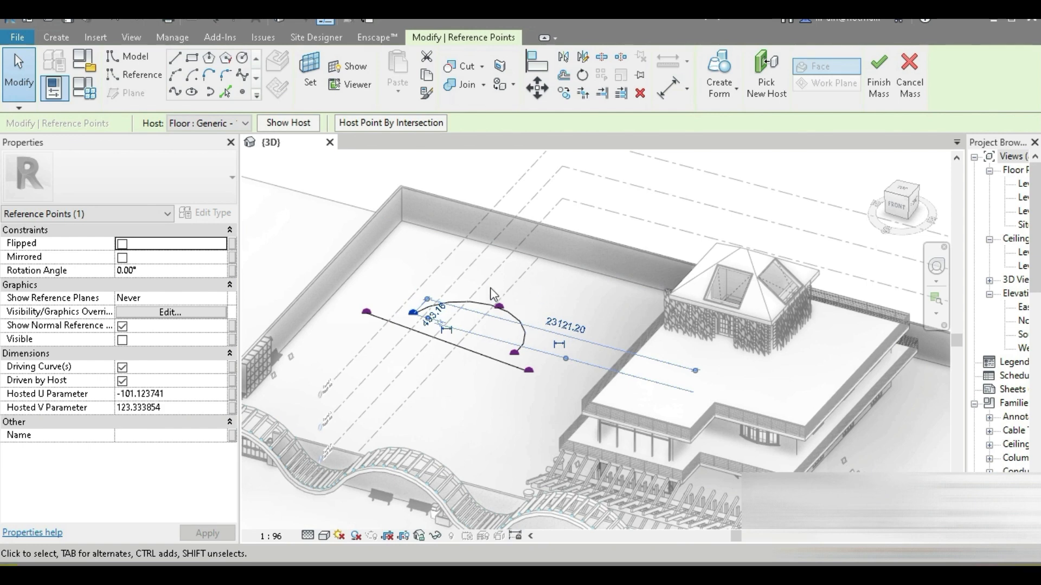
pyautogui.scroll(5, 491, 290)
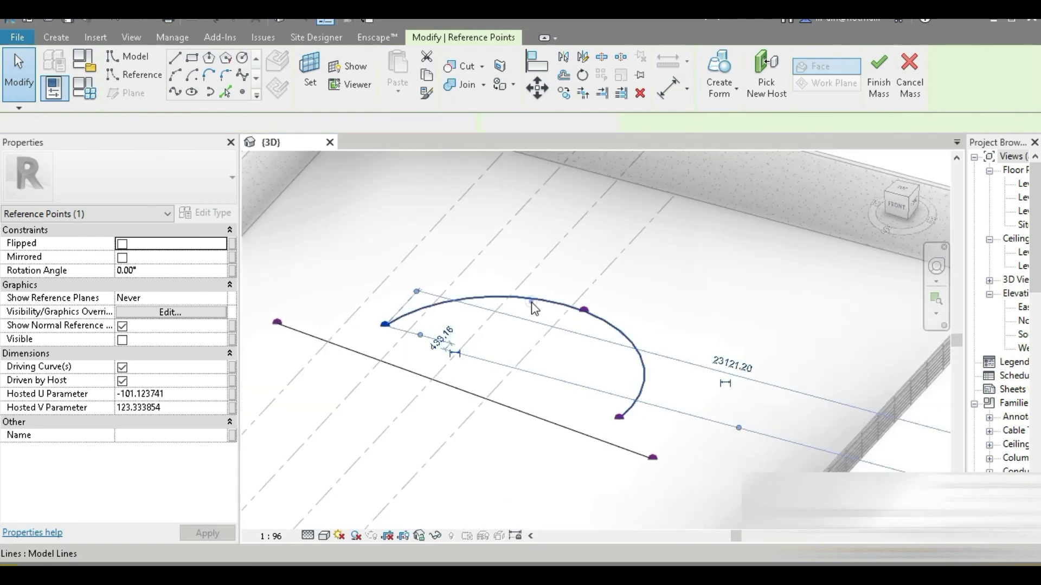
pyautogui.click(534, 306)
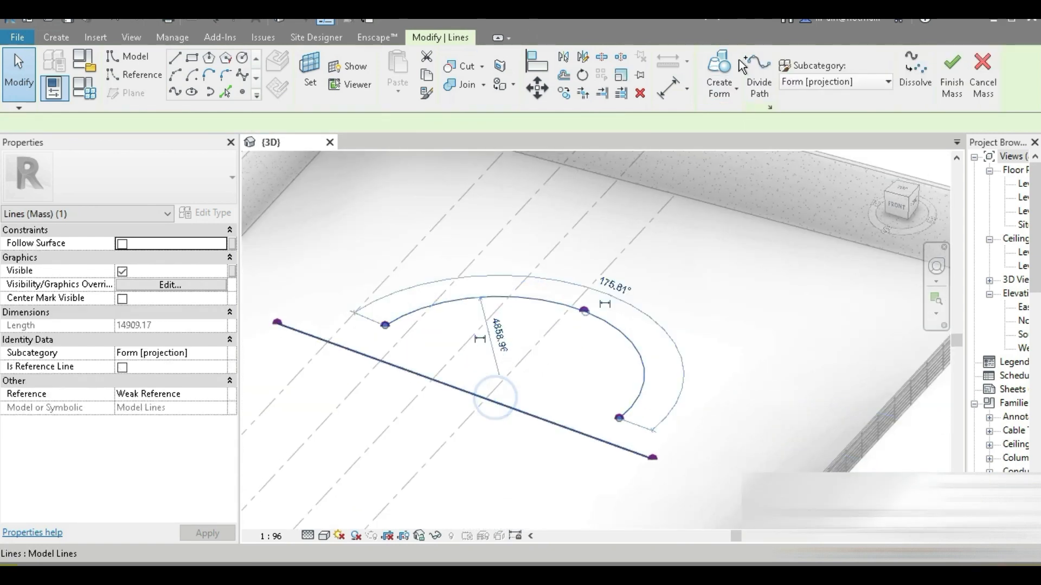
pyautogui.click(720, 62)
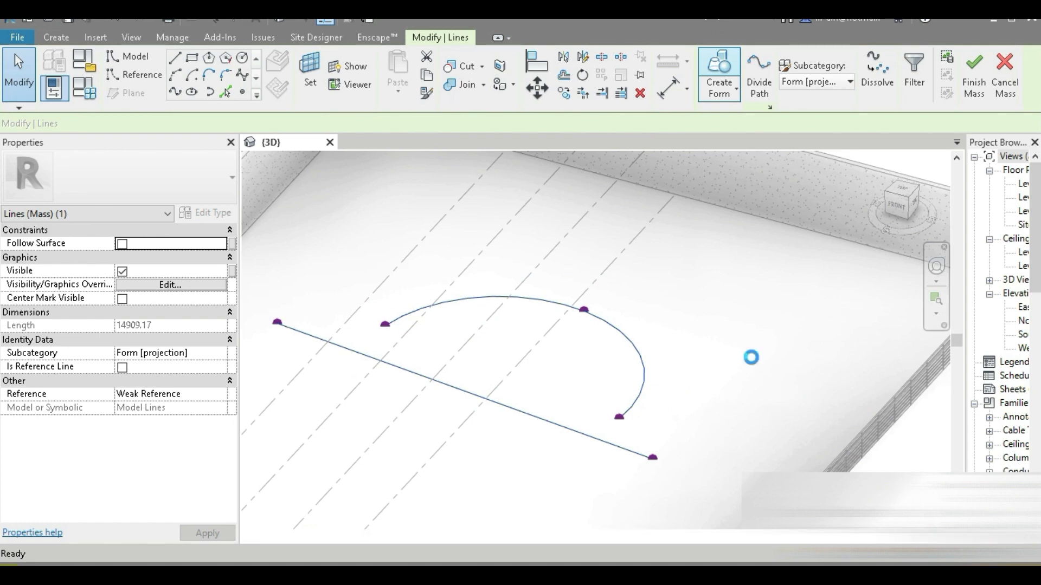
pyautogui.keyDown('shift'); pyautogui.moveTo(748, 364); pyautogui.dragTo(720, 434, button='middle'); pyautogui.keyUp('shift')
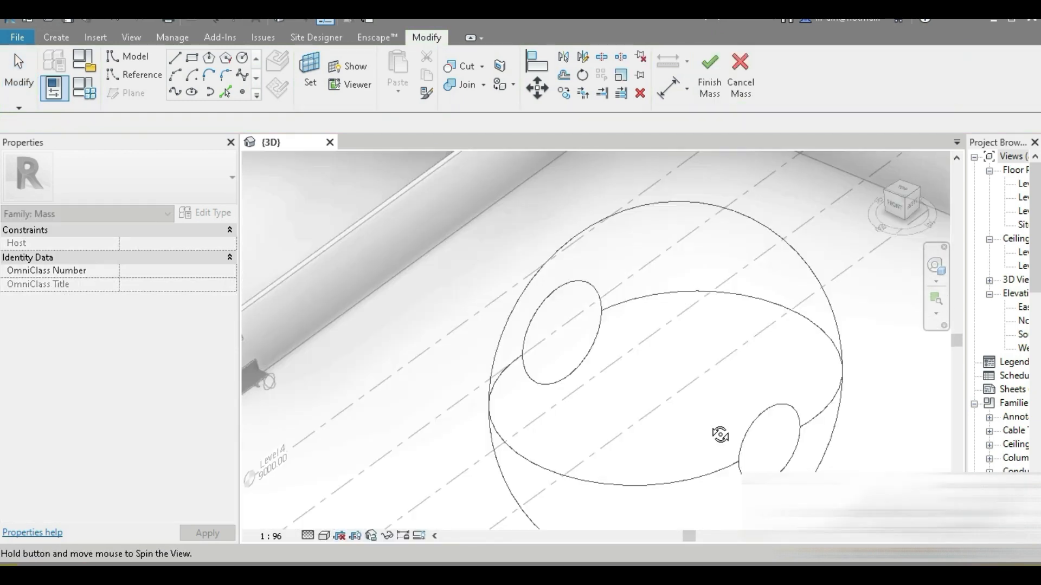
pyautogui.scroll(-4, 720, 434)
pyautogui.keyDown('shift'); pyautogui.moveTo(732, 493); pyautogui.dragTo(693, 474, button='middle'); pyautogui.keyUp('shift')
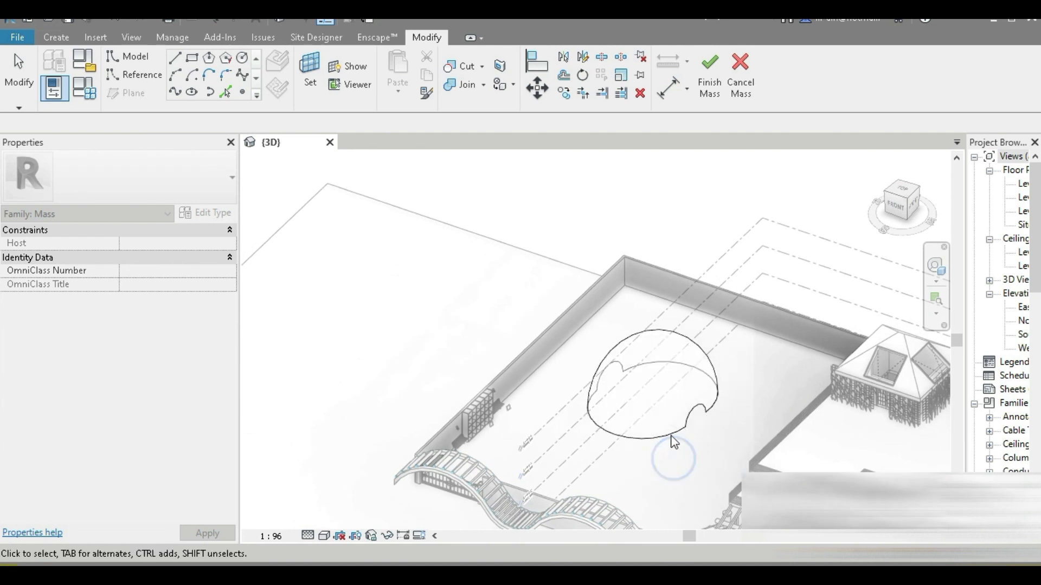
# Try to set the revolved form's start angle to -180°.
pyautogui.click(673, 440)
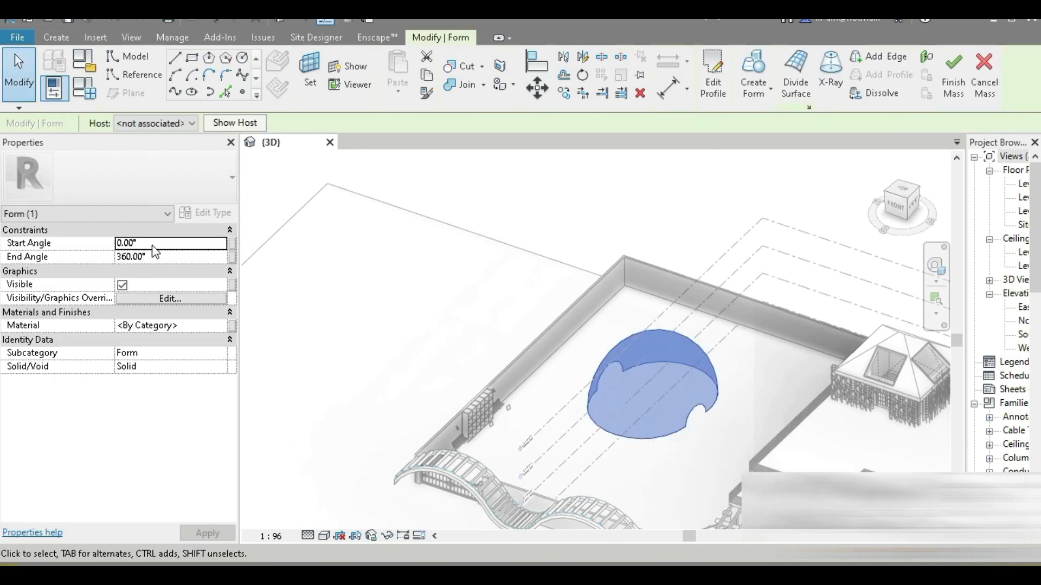
pyautogui.click(150, 243)
pyautogui.write('-18')
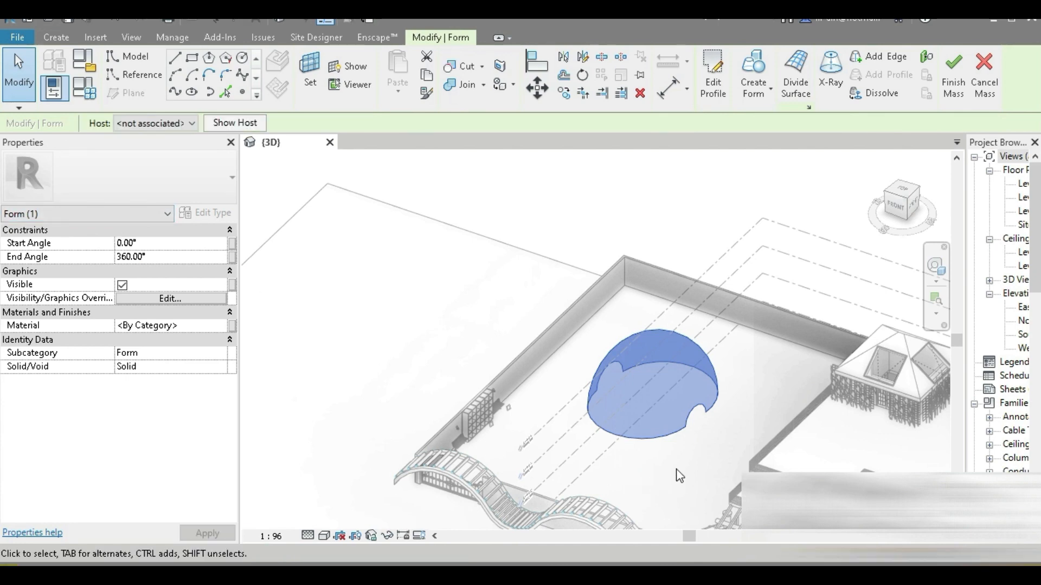
pyautogui.scroll(-2, 679, 476)
pyautogui.moveTo(679, 476); pyautogui.dragTo(681, 325, button='middle')
pyautogui.click(163, 239)
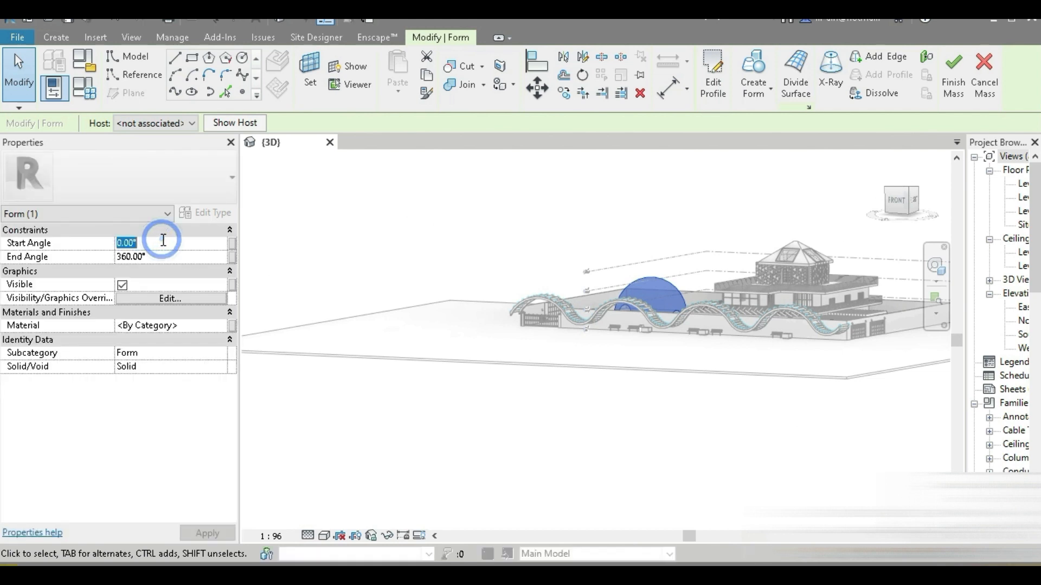
pyautogui.write('-180')
pyautogui.press('Return')
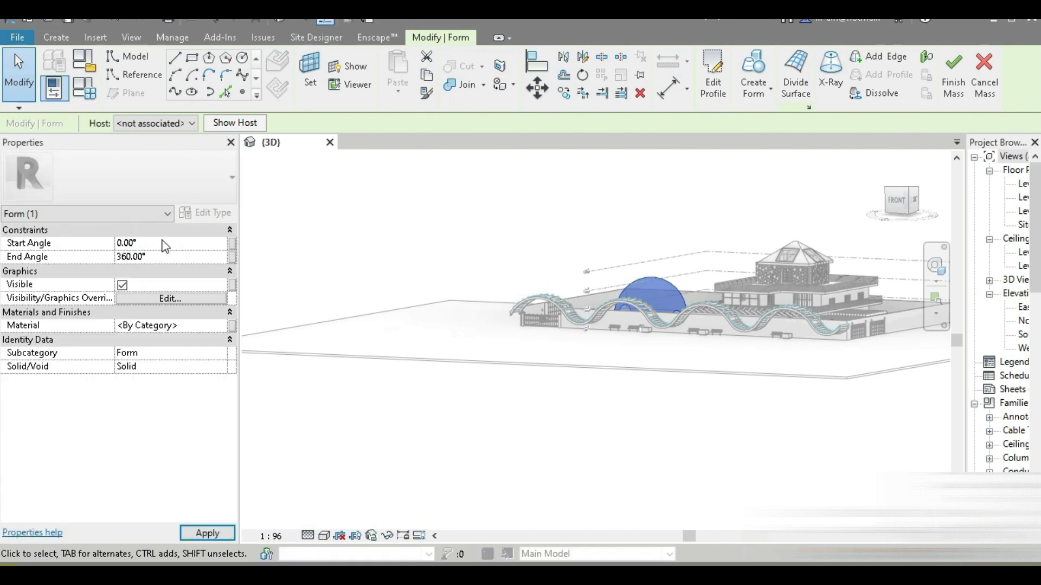
# Set the revolved form's end angle to 180° and deselect the dome.
pyautogui.keyDown('shift'); pyautogui.moveTo(548, 355); pyautogui.dragTo(570, 379, button='middle'); pyautogui.keyUp('shift')
pyautogui.click(161, 256)
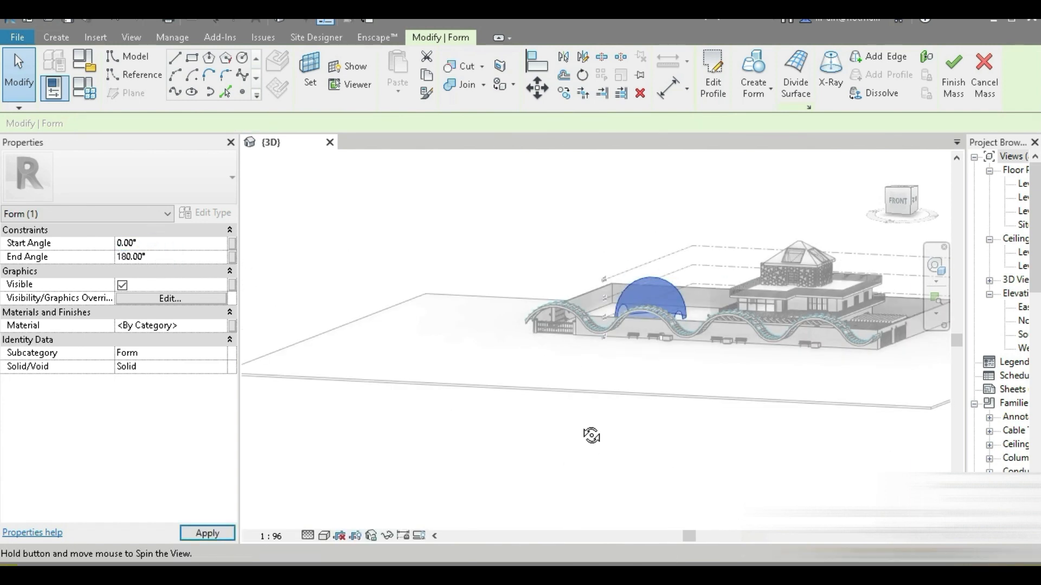
pyautogui.keyDown('shift'); pyautogui.moveTo(592, 432); pyautogui.dragTo(658, 347, button='middle'); pyautogui.keyUp('shift')
pyautogui.scroll(3, 658, 336)
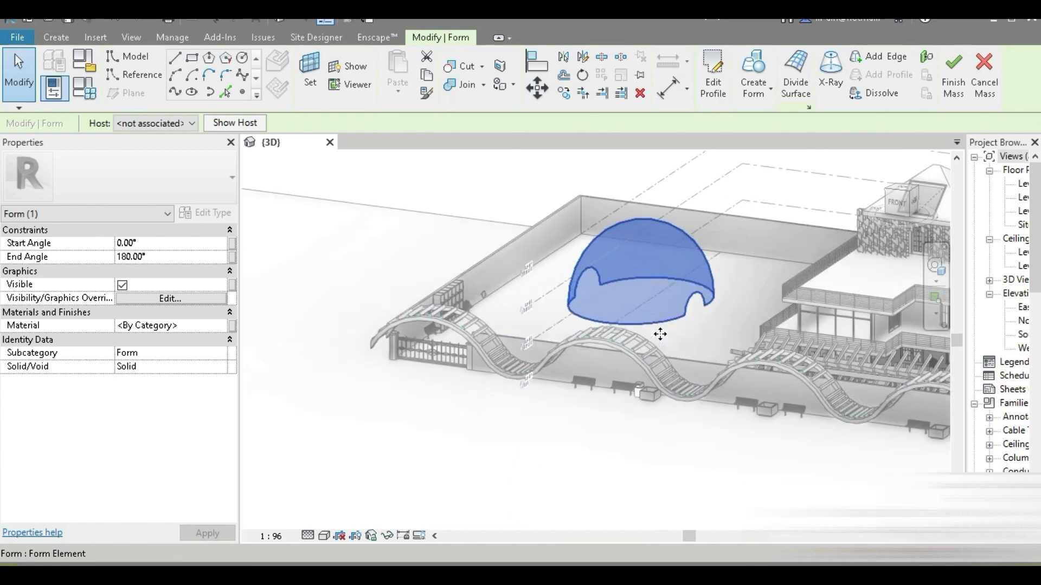
pyautogui.click(581, 174)
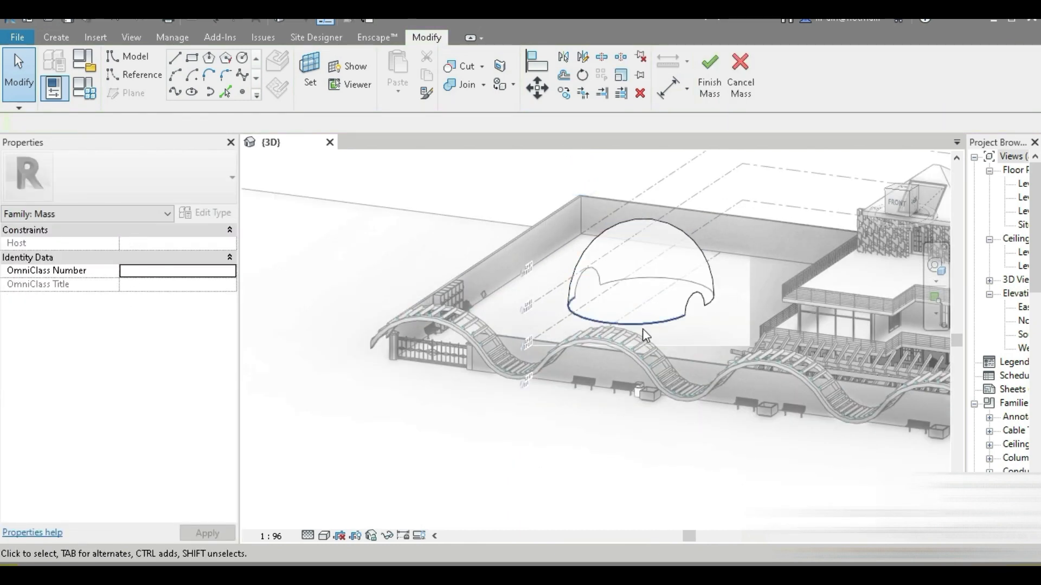
# Divide the dome form's curved surface into a UV grid.
pyautogui.click(658, 328)
pyautogui.moveTo(658, 352); pyautogui.dragTo(674, 423, button='middle')
pyautogui.scroll(2, 691, 419)
pyautogui.scroll(-2, 693, 424)
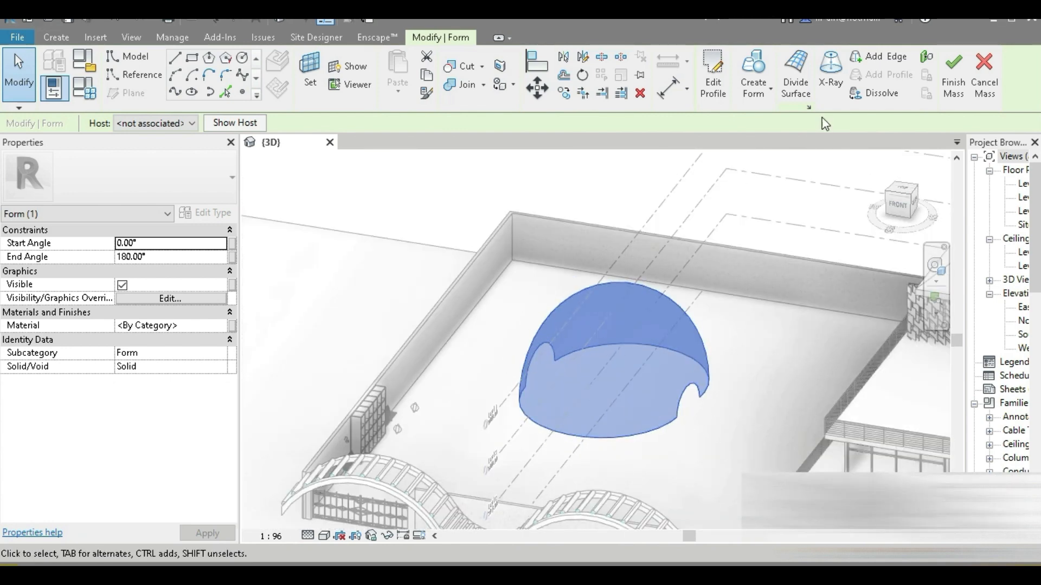
pyautogui.click(795, 76)
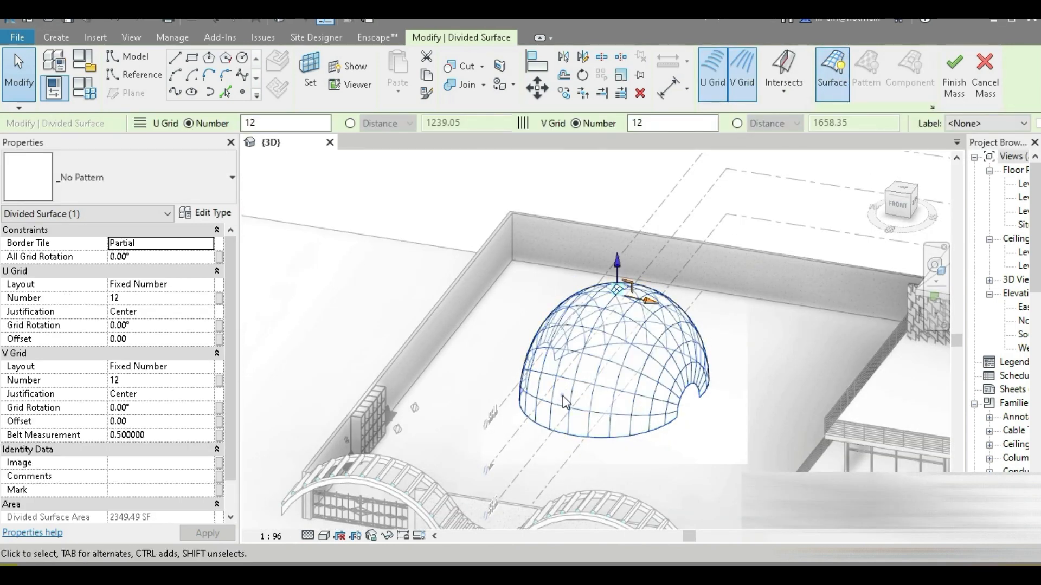
pyautogui.press('Escape')
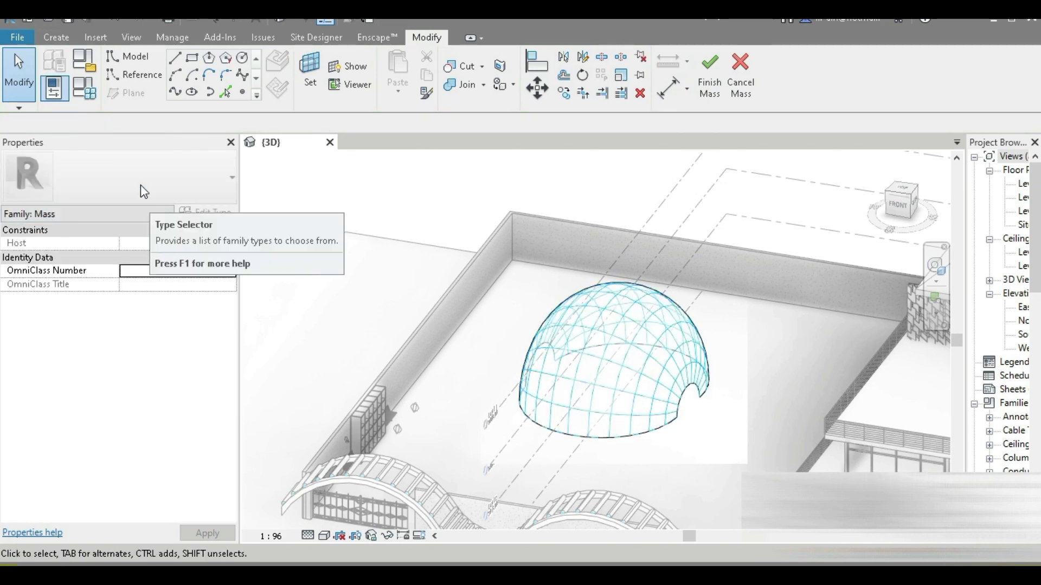
# Apply the Triangle (bent) pattern to the dome's divided surface.
pyautogui.click(141, 185)
pyautogui.click(573, 358)
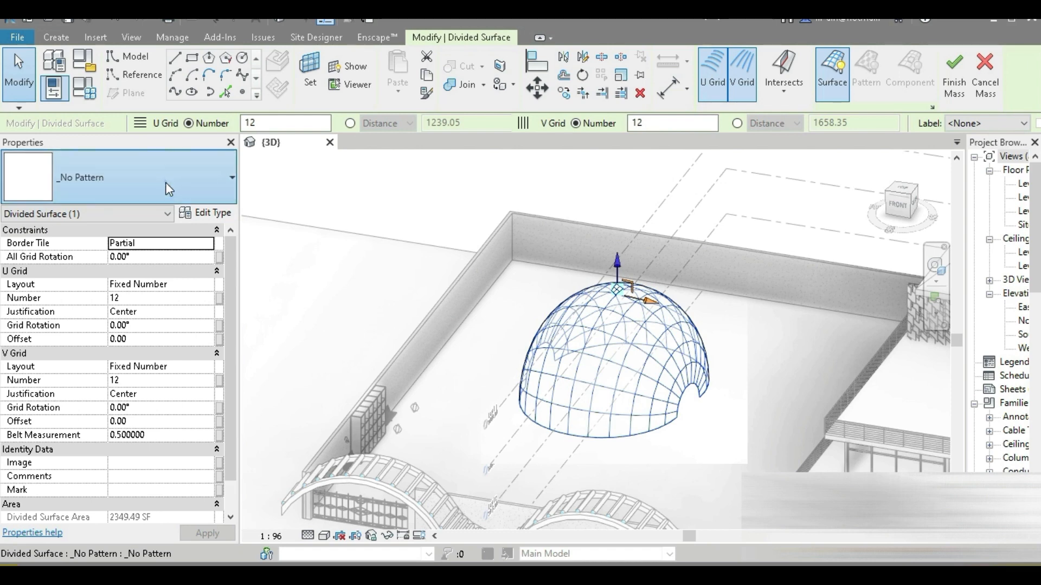
pyautogui.click(164, 182)
pyautogui.scroll(-3, 111, 314)
pyautogui.scroll(1, 87, 300)
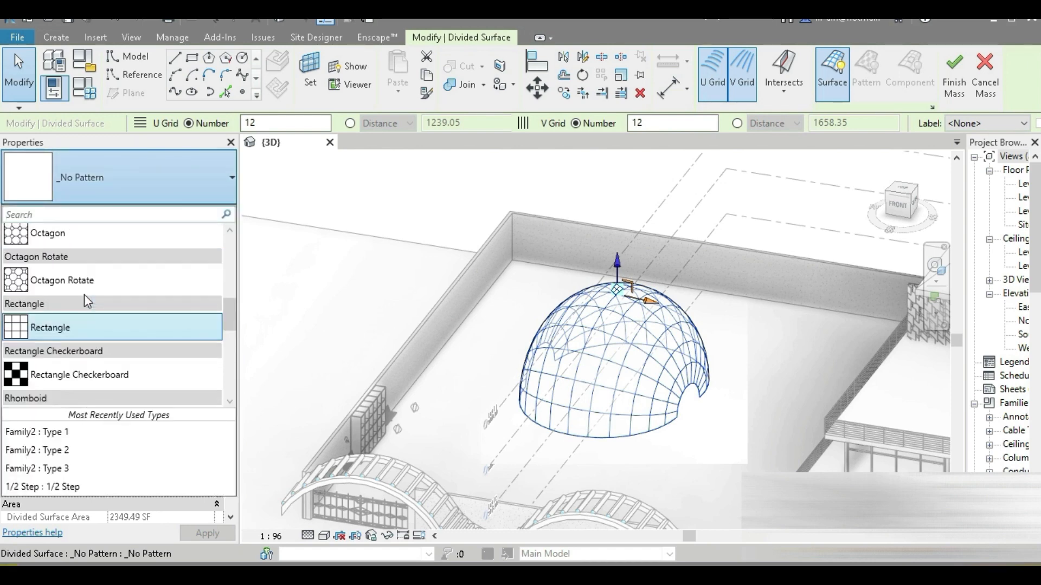
pyautogui.scroll(-2, 83, 294)
pyautogui.scroll(-3, 92, 295)
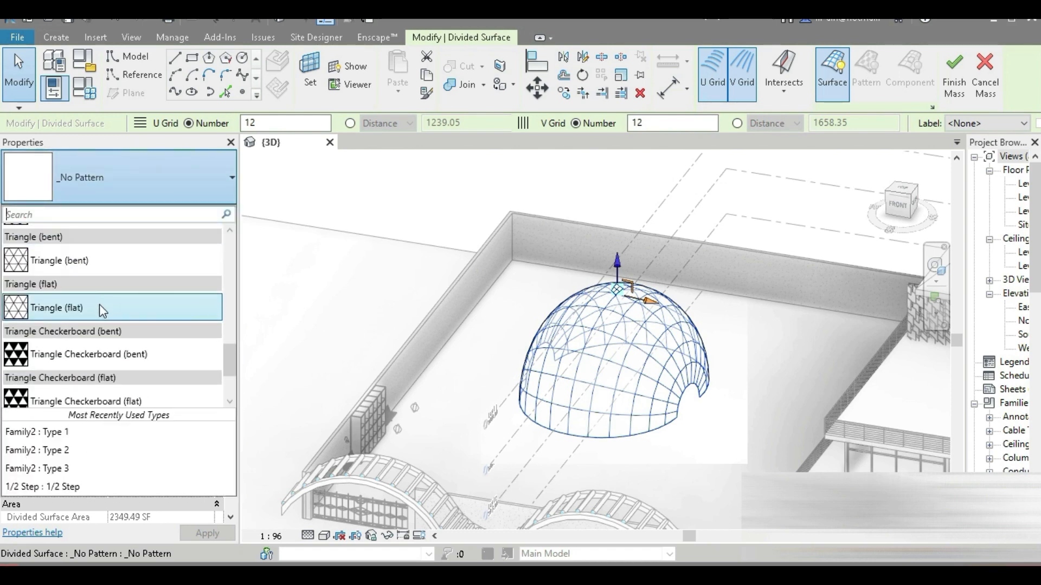
pyautogui.click(93, 264)
# Create a new pattern-based curtain panel family from its template.
pyautogui.click(17, 36)
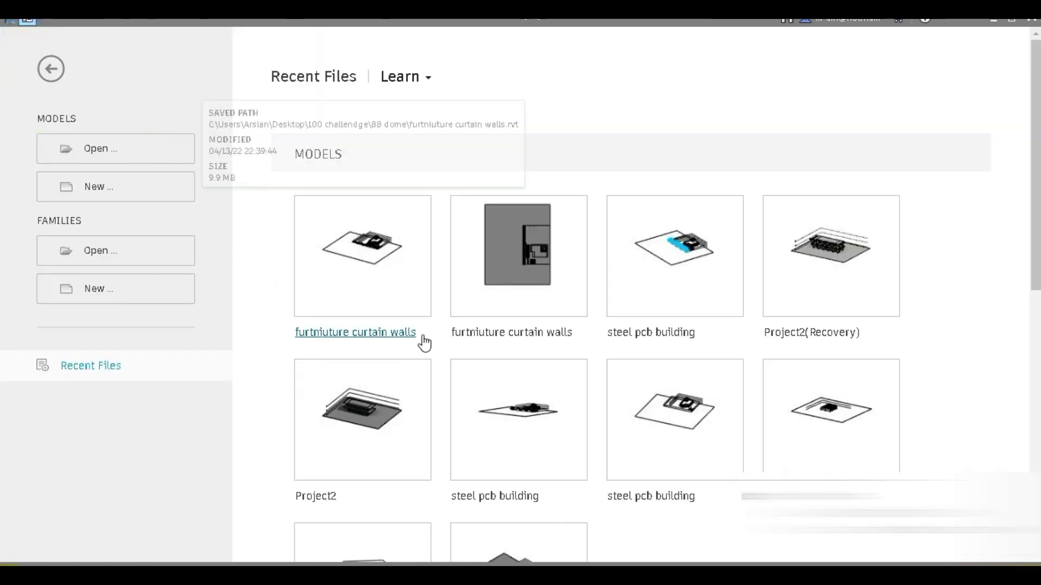
pyautogui.click(119, 293)
pyautogui.doubleClick(637, 284)
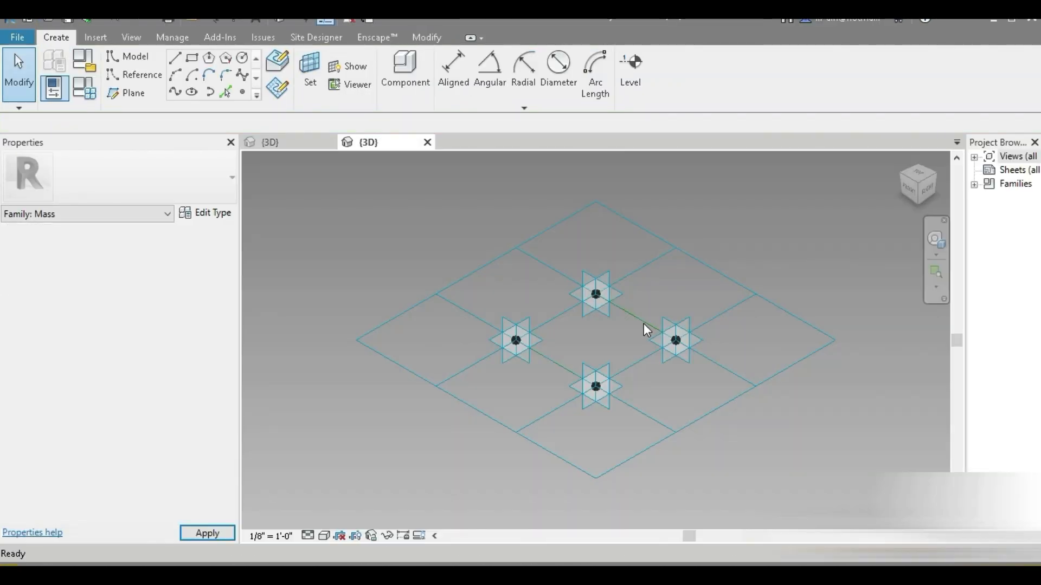
# Return to the dome model and set the divided surface's U grid layout to Fixed Distance with a distance of 1000.
pyautogui.click(274, 142)
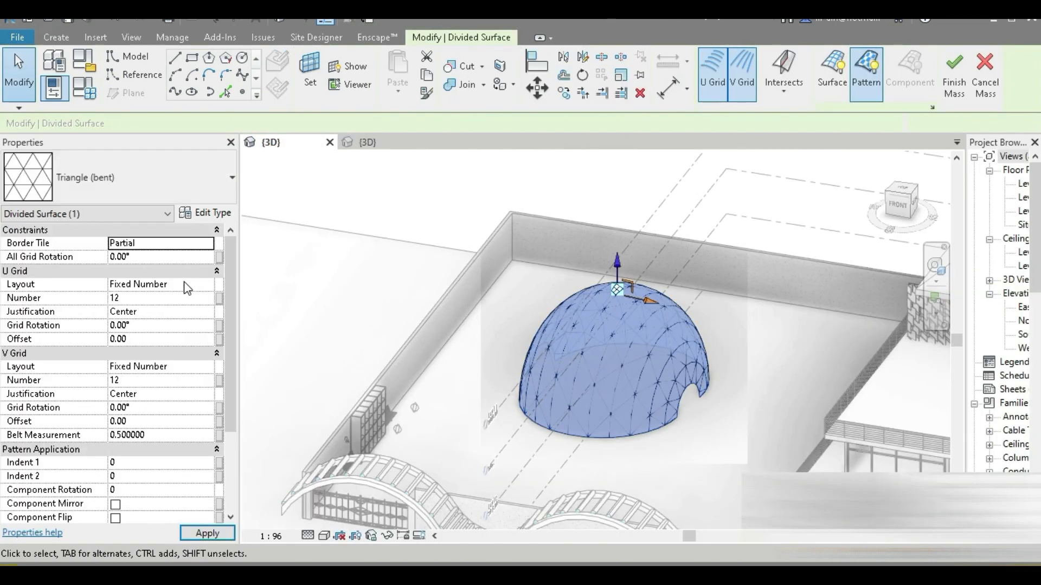
pyautogui.click(202, 285)
pyautogui.click(161, 310)
pyautogui.click(159, 300)
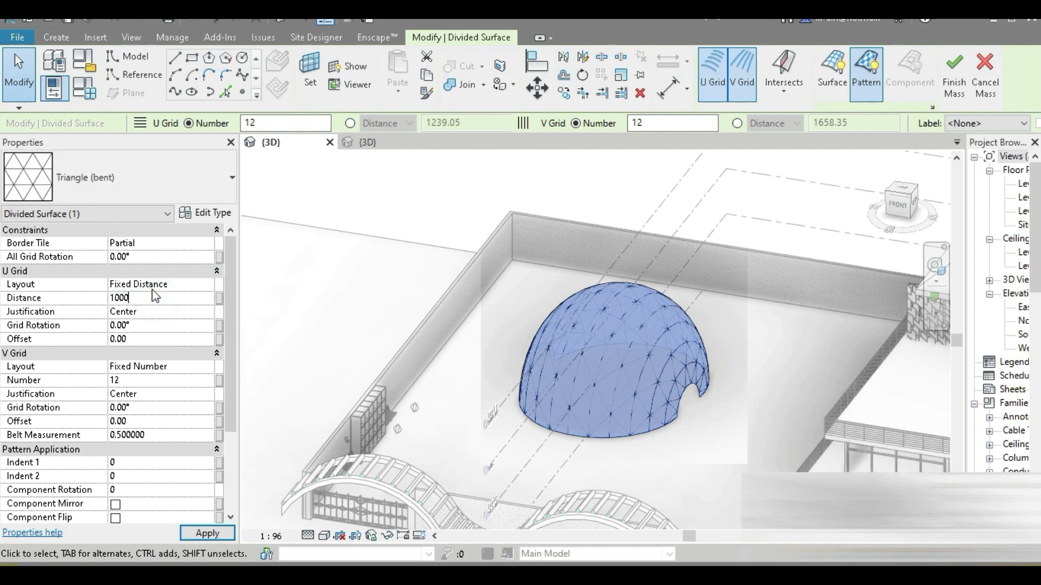
pyautogui.write('1000')
pyautogui.press('Return')
# Set the dome's V grid layout to Fixed Distance with a distance of 1000 and apply the grid changes.
pyautogui.click(208, 366)
pyautogui.click(155, 381)
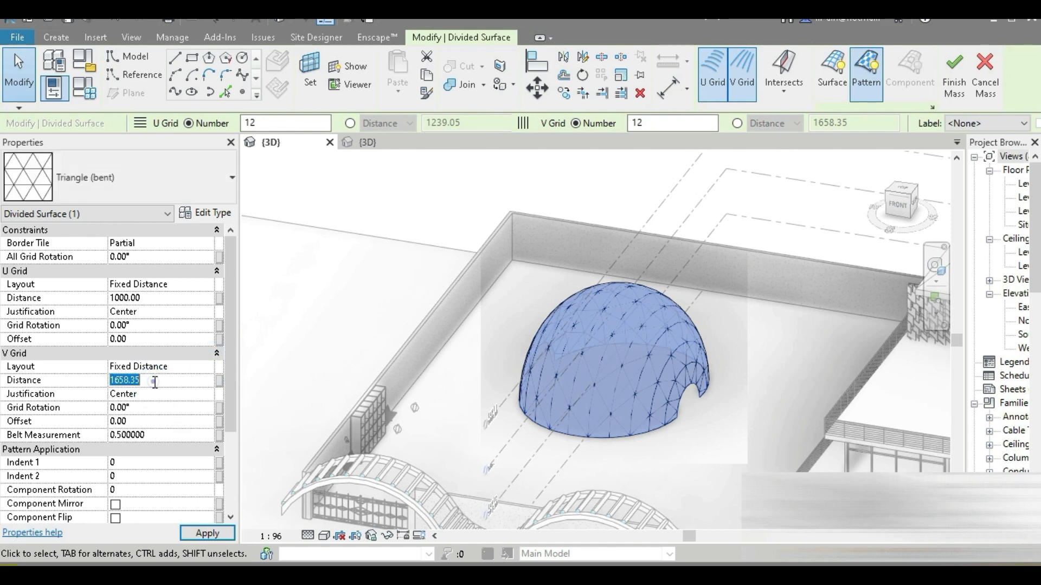
pyautogui.press('Return')
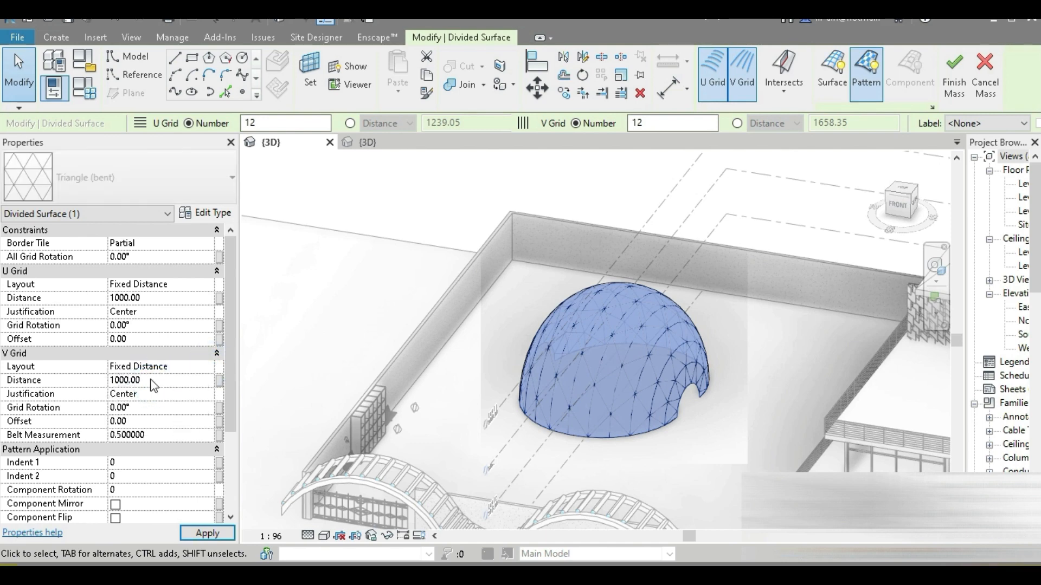
pyautogui.click(206, 534)
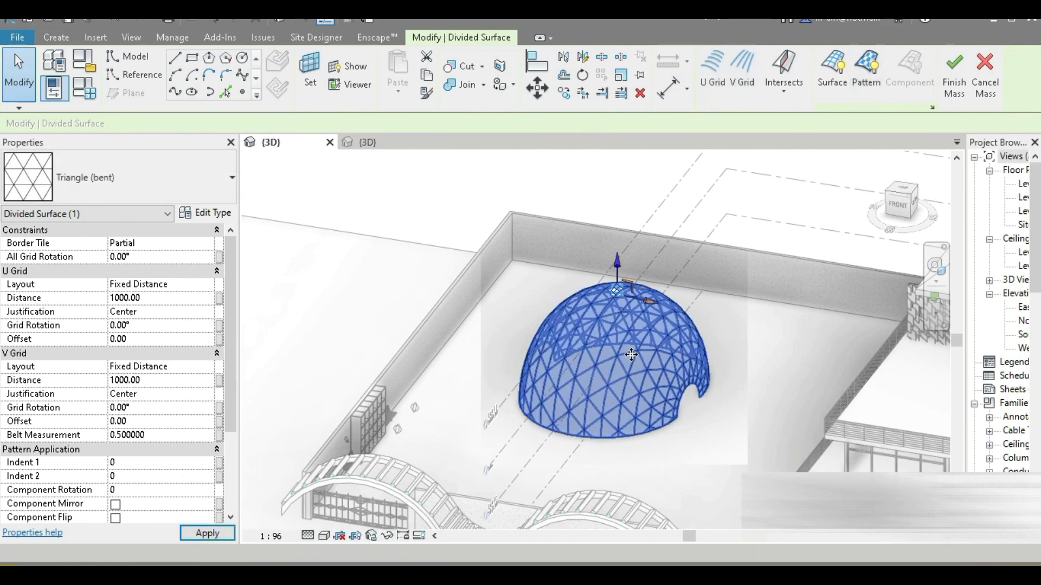
pyautogui.scroll(4, 624, 353)
# Switch to the curtain panel family and change its tile pattern grid to Triangle (bent).
pyautogui.click(390, 143)
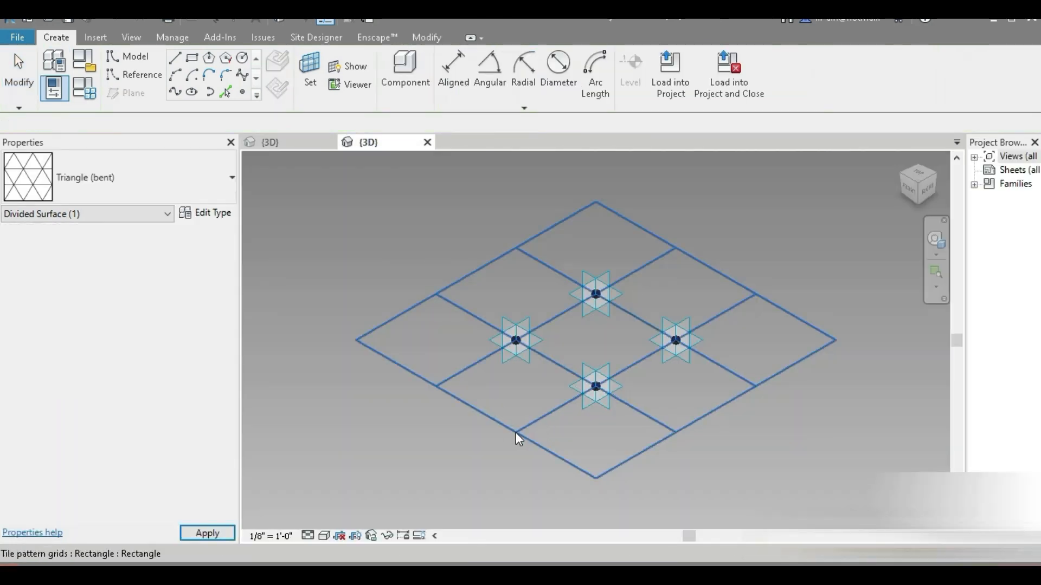
pyautogui.click(516, 430)
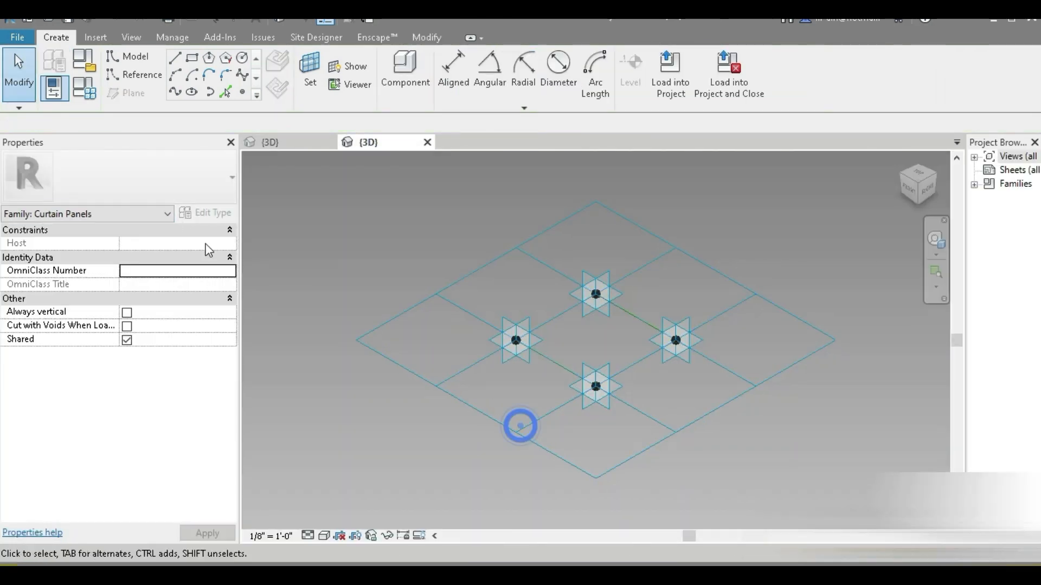
pyautogui.click(487, 414)
pyautogui.click(124, 169)
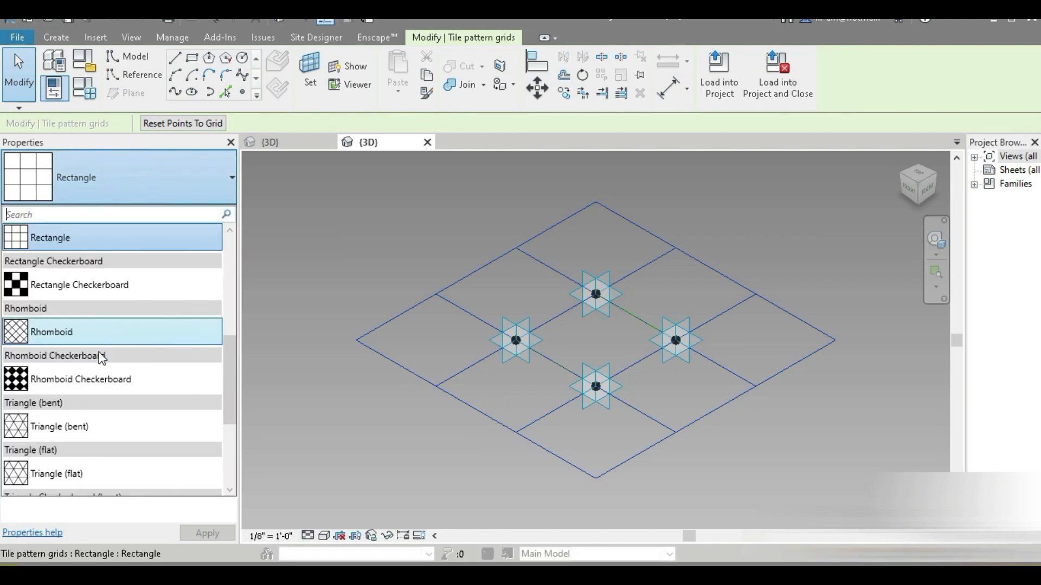
pyautogui.scroll(-5, 101, 358)
pyautogui.click(88, 255)
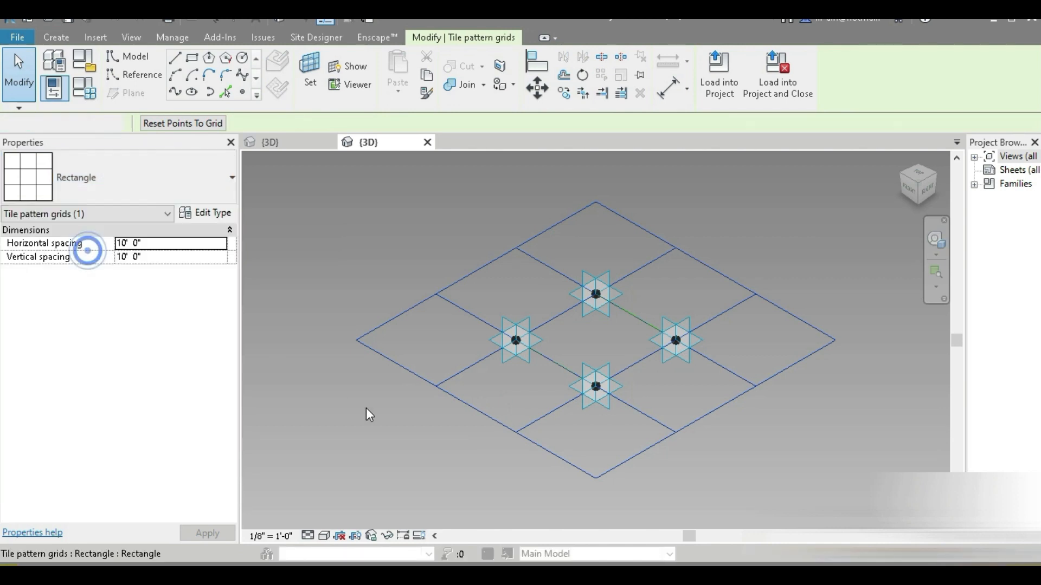
# Set the panel family's length units to Meters with 2 decimal places.
pyautogui.press('u')
pyautogui.press('n')
pyautogui.click(590, 187)
pyautogui.click(705, 213)
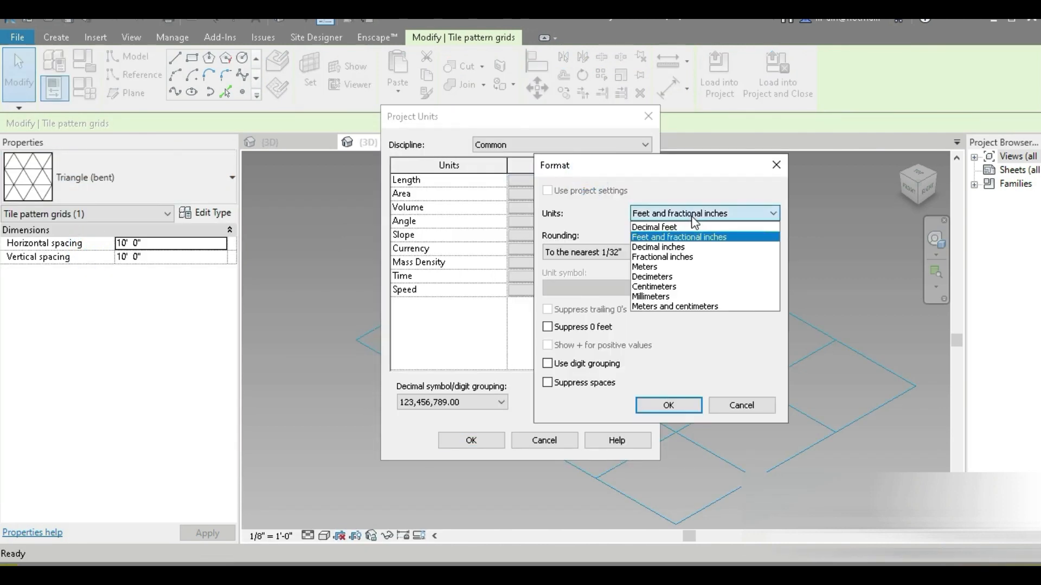
pyautogui.click(688, 268)
pyautogui.click(594, 252)
pyautogui.click(575, 316)
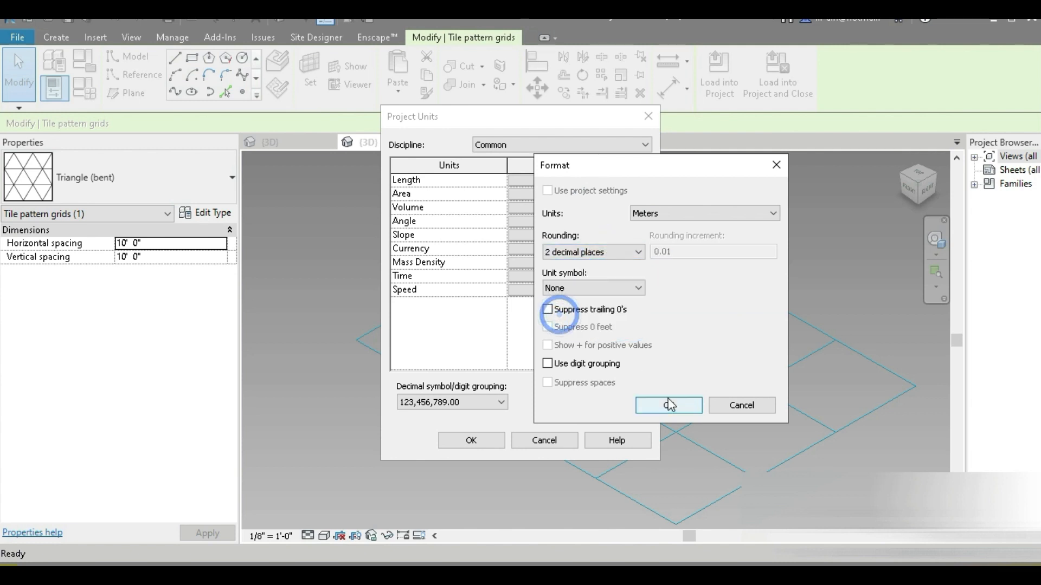
pyautogui.click(668, 405)
pyautogui.click(489, 439)
# Set the horizontal and vertical spacing of the triangular tile pattern grid to 1.
pyautogui.click(471, 424)
pyautogui.click(503, 426)
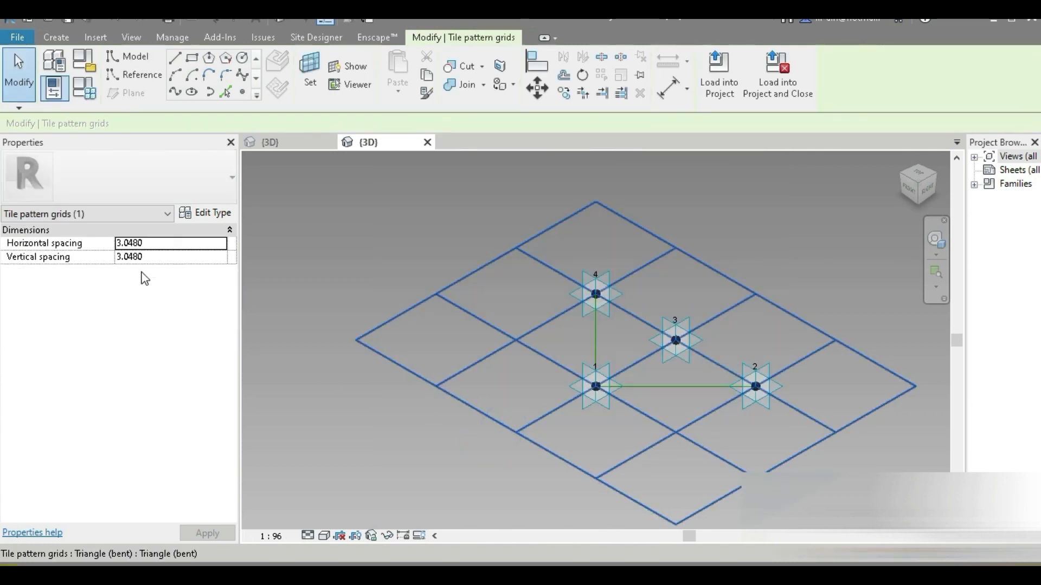
pyautogui.click(160, 248)
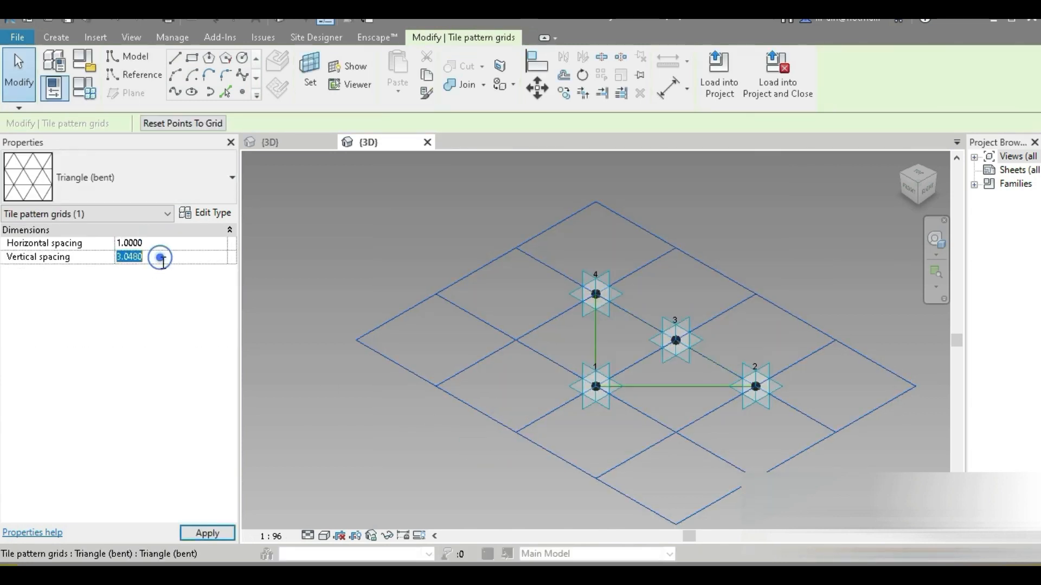
pyautogui.click(333, 391)
# Draw a reference line with 3D snapping from adaptive point 1 to adaptive point 3.
pyautogui.scroll(5, 426, 341)
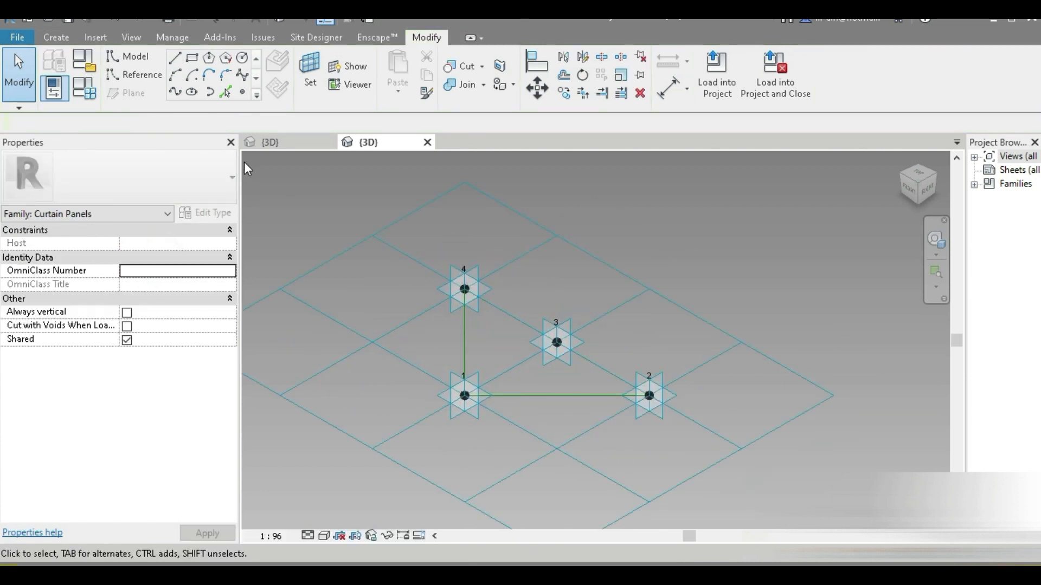
pyautogui.click(149, 76)
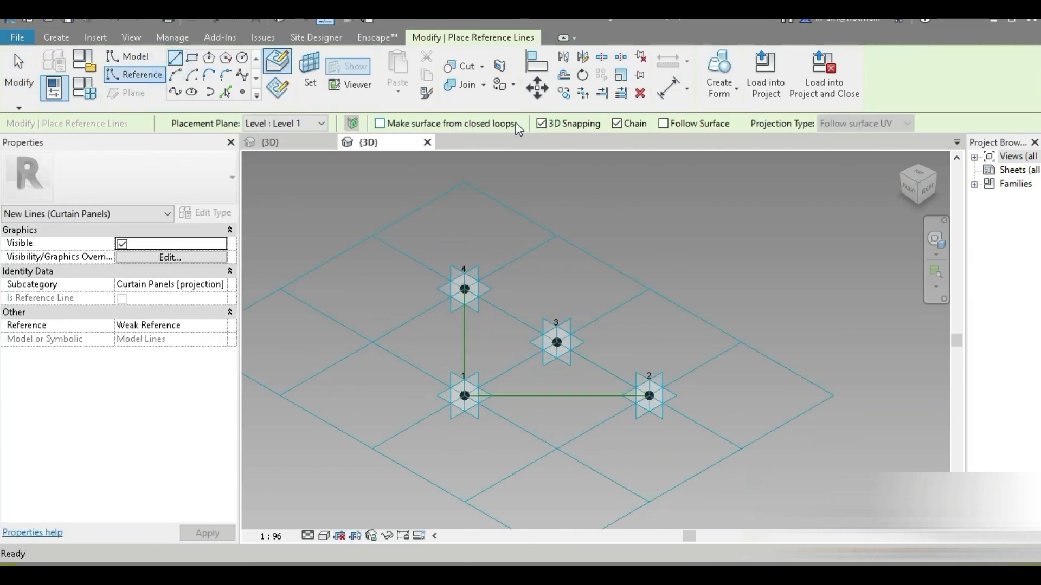
pyautogui.click(464, 395)
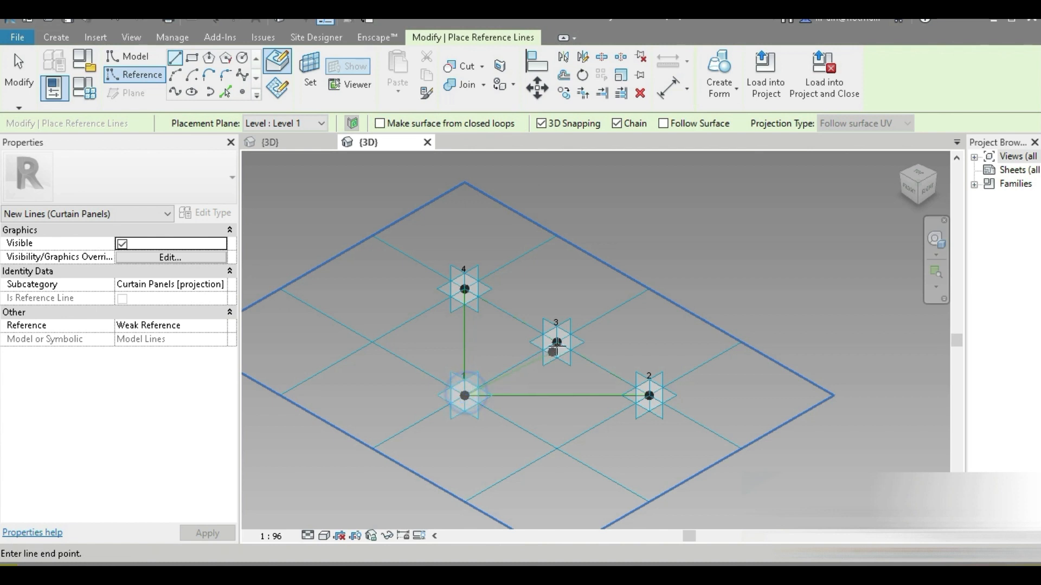
pyautogui.click(556, 343)
pyautogui.click(22, 90)
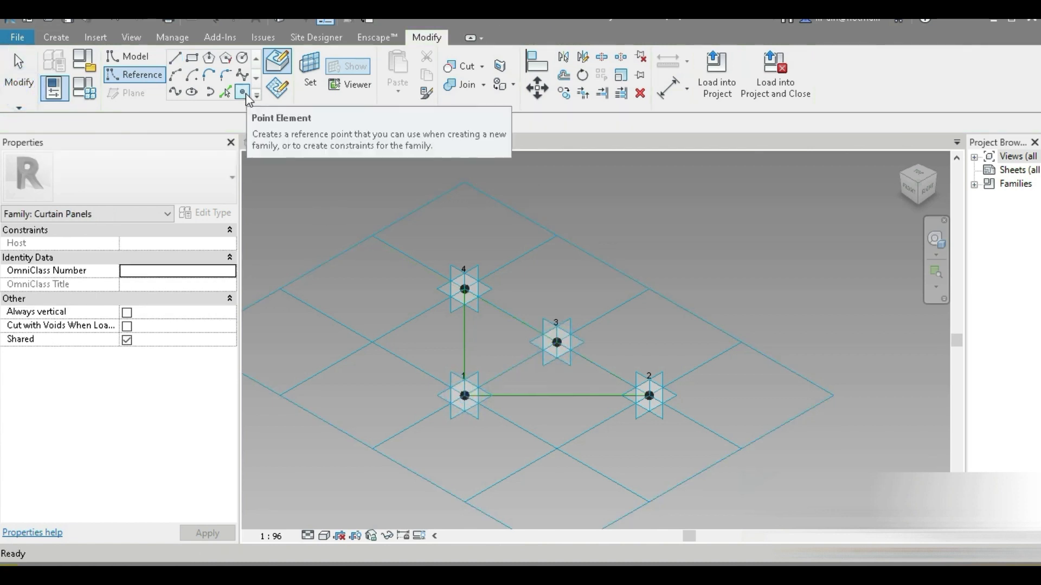
# Place a reference point at the middle of the reference line between points 1 and 3.
pyautogui.click(242, 92)
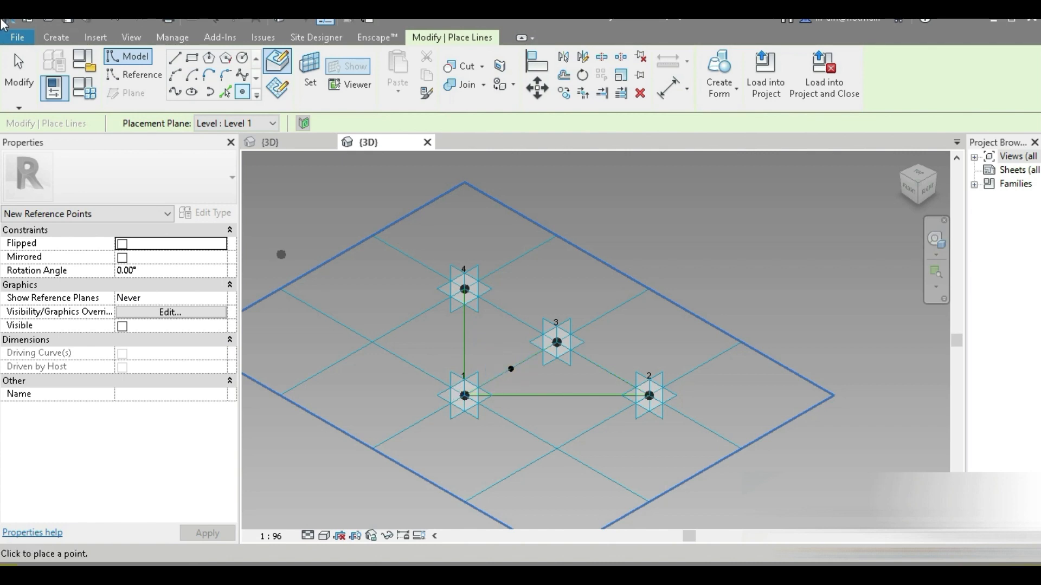
pyautogui.press('Escape')
pyautogui.press('Escape')
# Associate the middle reference point's Offset with a new family type parameter named offset.
pyautogui.scroll(4, 550, 377)
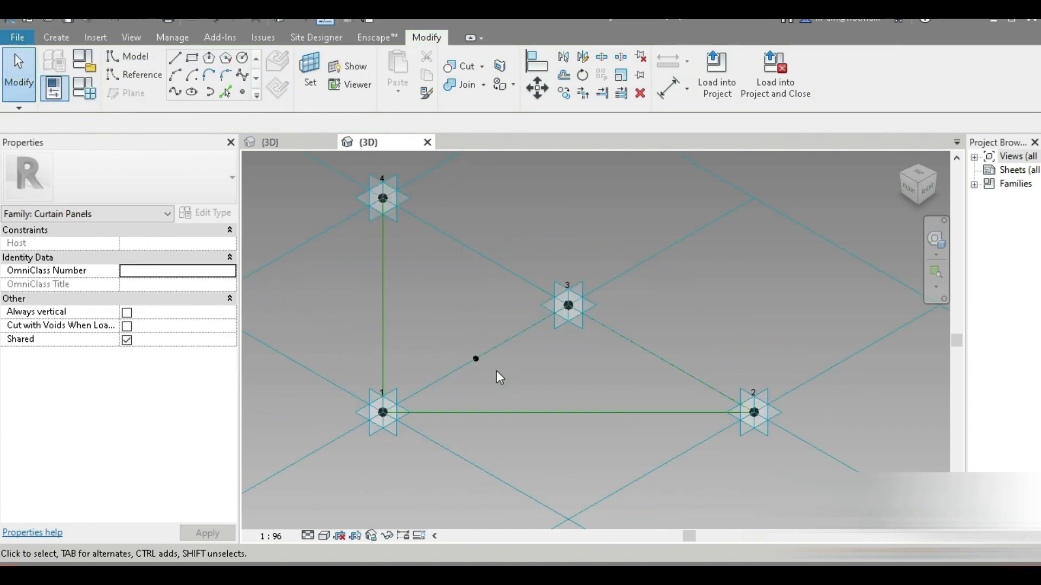
pyautogui.click(464, 359)
pyautogui.click(195, 151)
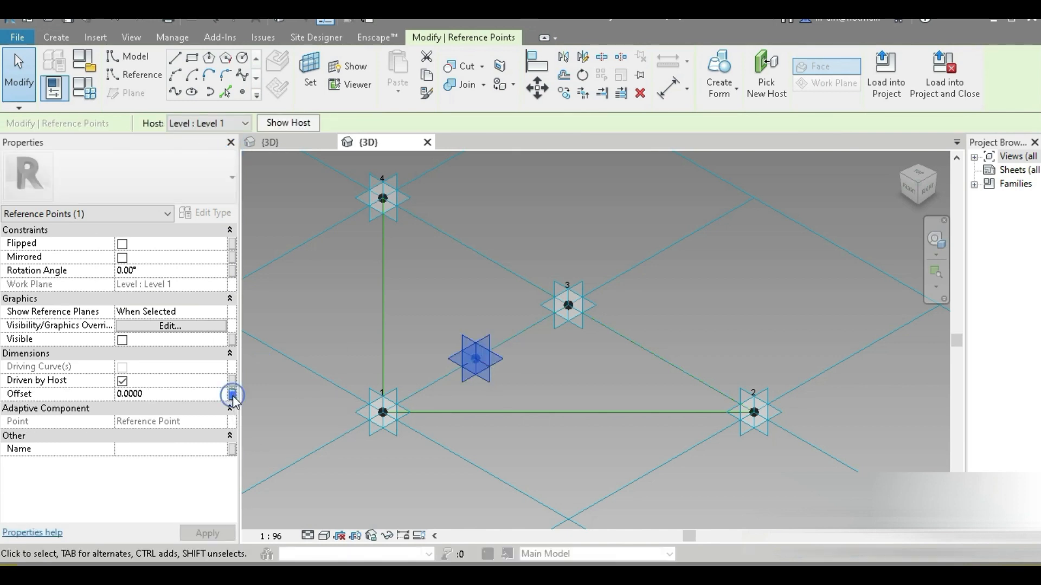
pyautogui.click(233, 394)
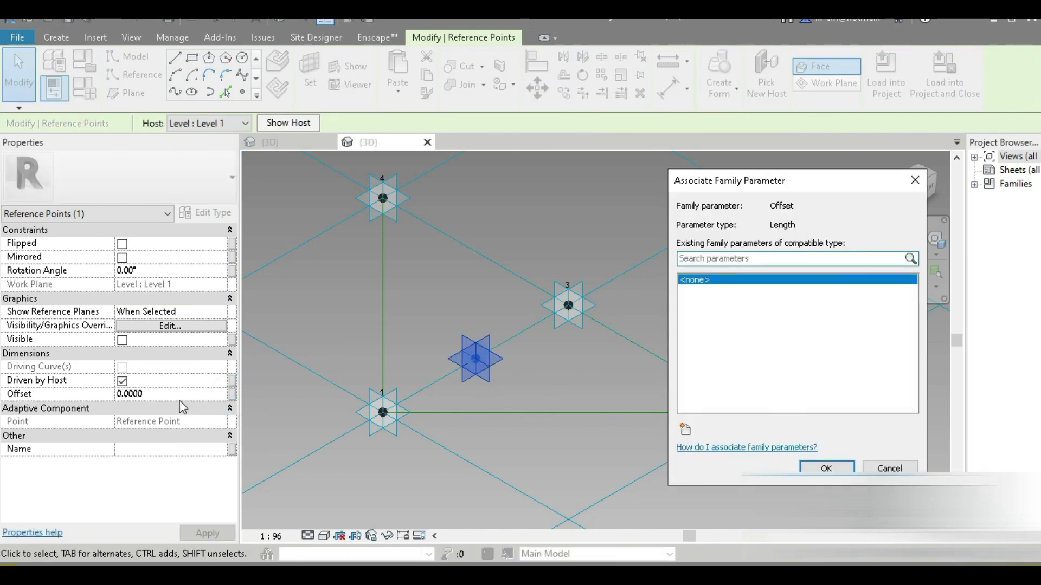
pyautogui.click(684, 431)
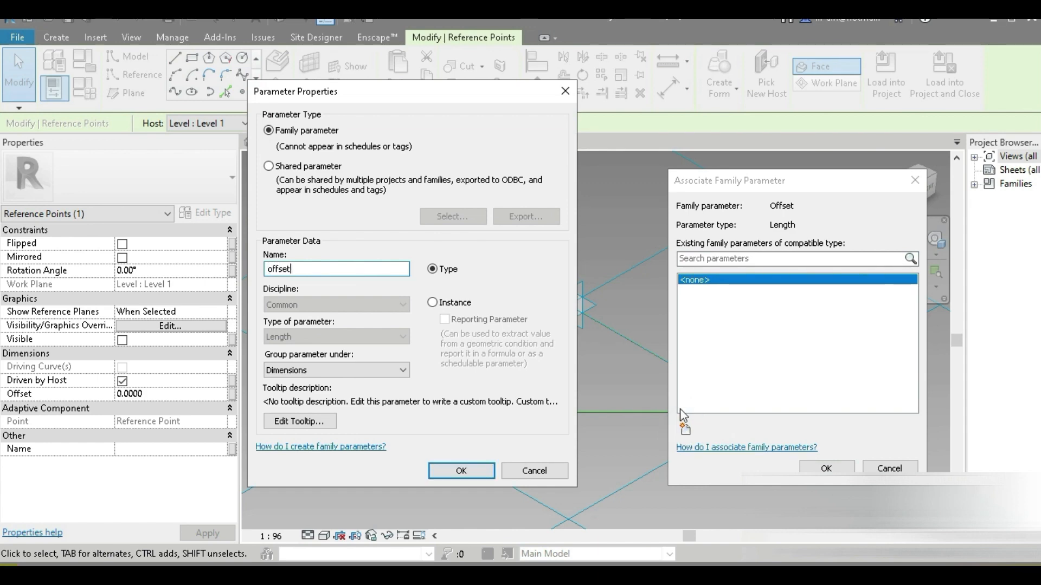
pyautogui.click(430, 472)
pyautogui.click(826, 468)
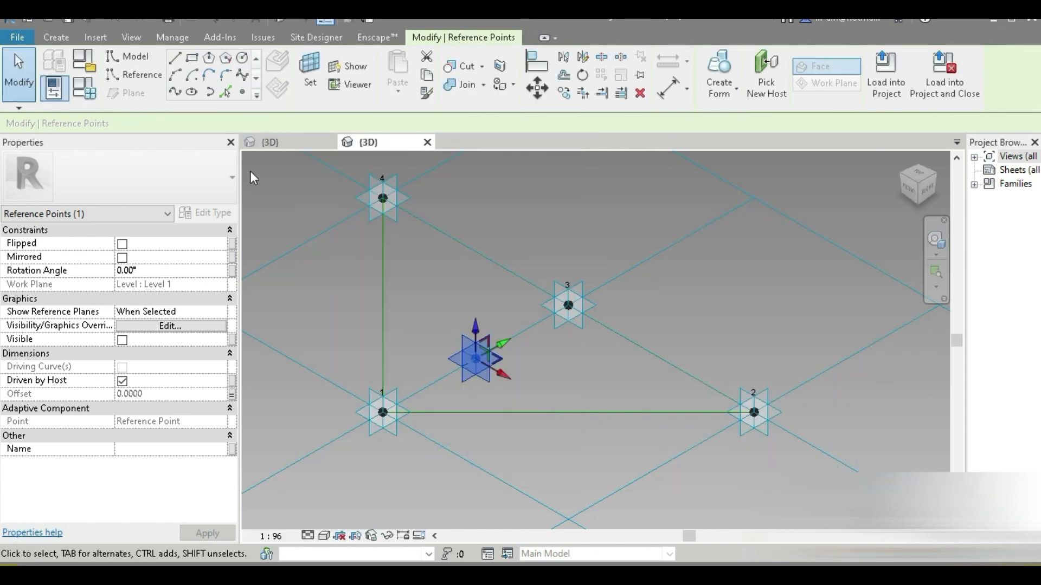
# Set the offset parameter to 1.2 in the family types.
pyautogui.click(98, 96)
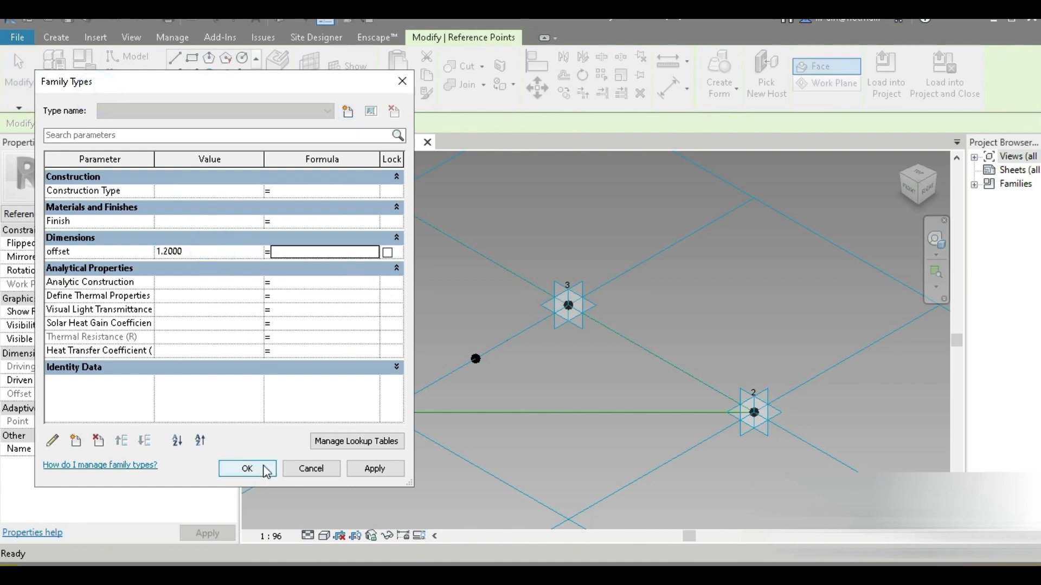
pyautogui.click(247, 469)
pyautogui.press('Escape')
# Draw reference lines connecting the raised reference point to adaptive points 1, 2 and 4.
pyautogui.scroll(-3, 372, 423)
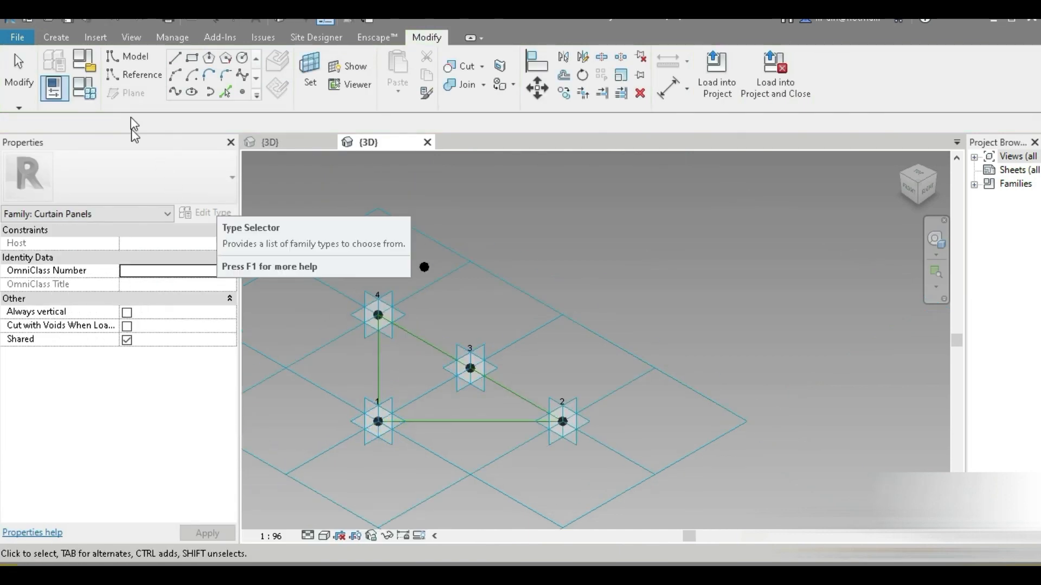
pyautogui.click(133, 74)
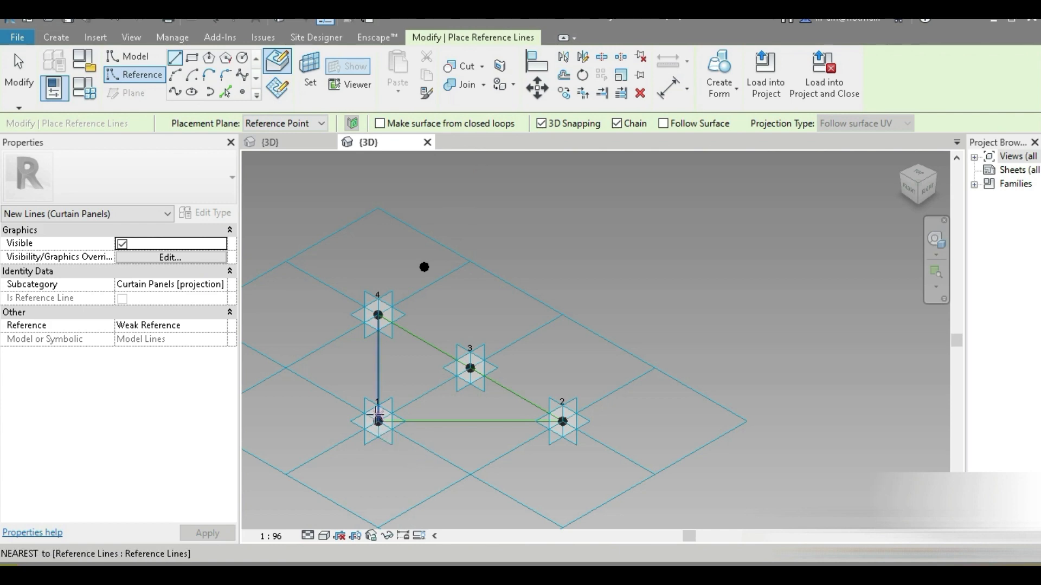
pyautogui.click(426, 267)
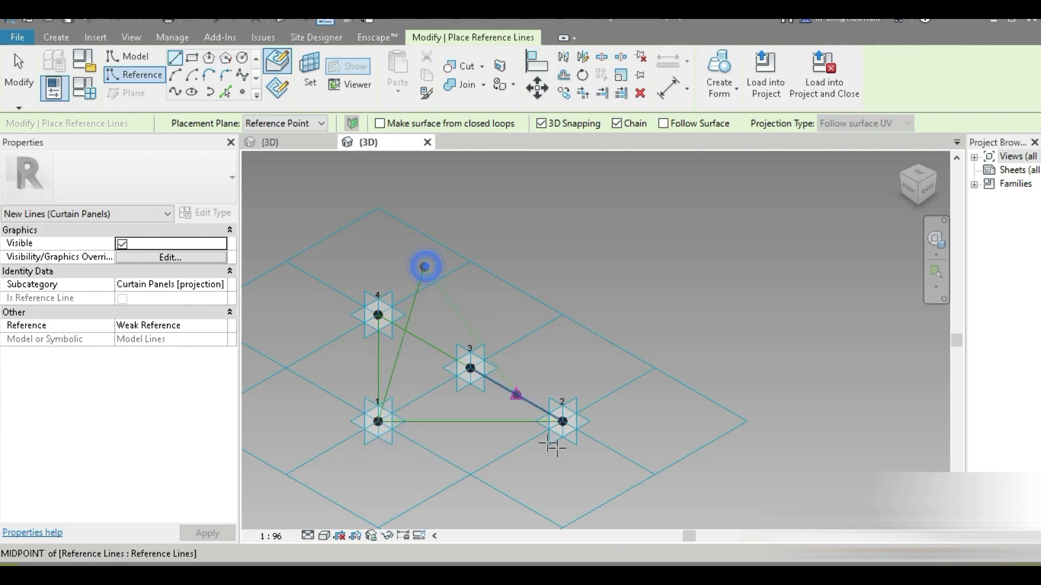
pyautogui.click(564, 422)
pyautogui.keyDown('shift'); pyautogui.moveTo(563, 422); pyautogui.dragTo(570, 419, button='middle'); pyautogui.keyUp('shift')
pyautogui.click(280, 393)
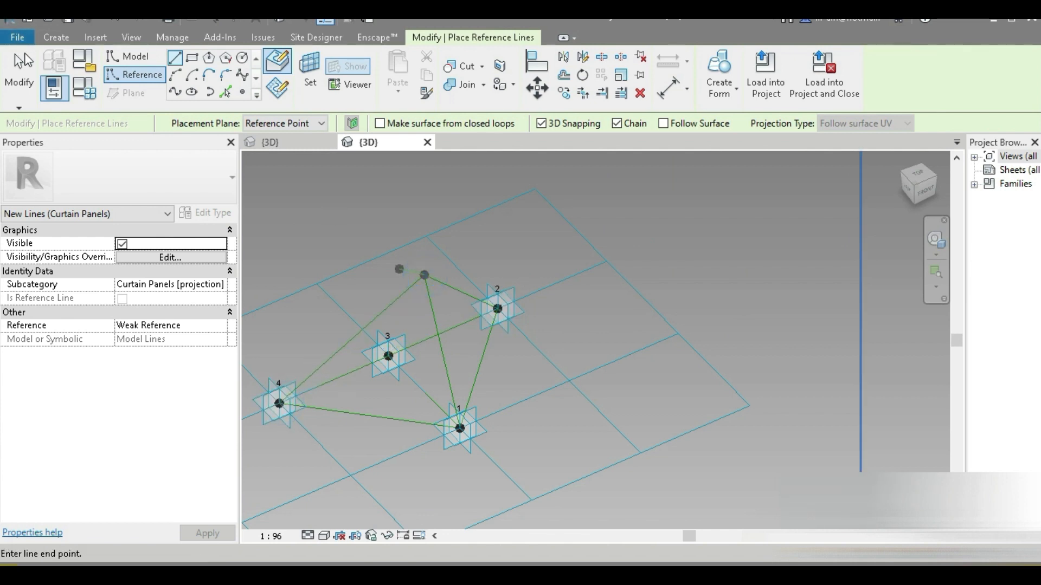
pyautogui.press('Escape')
pyautogui.press('Escape')
# Try to create an extruded solid form from the three reference lines joining the raised point and points 1 and 4.
pyautogui.click(392, 360)
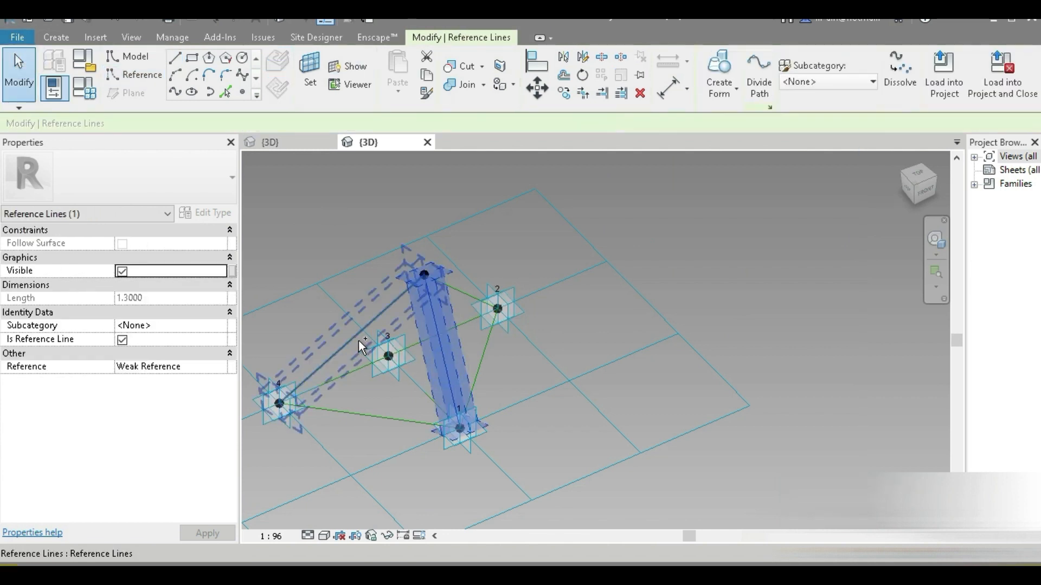
pyautogui.keyDown('ctrl'); pyautogui.click(375, 418); pyautogui.keyUp('ctrl')
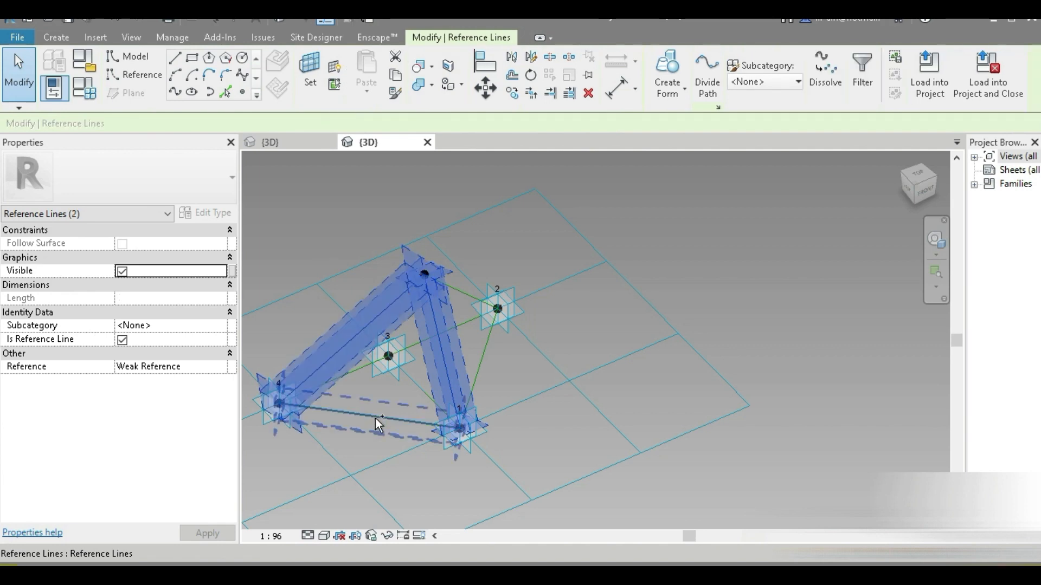
pyautogui.click(678, 64)
pyautogui.click(171, 537)
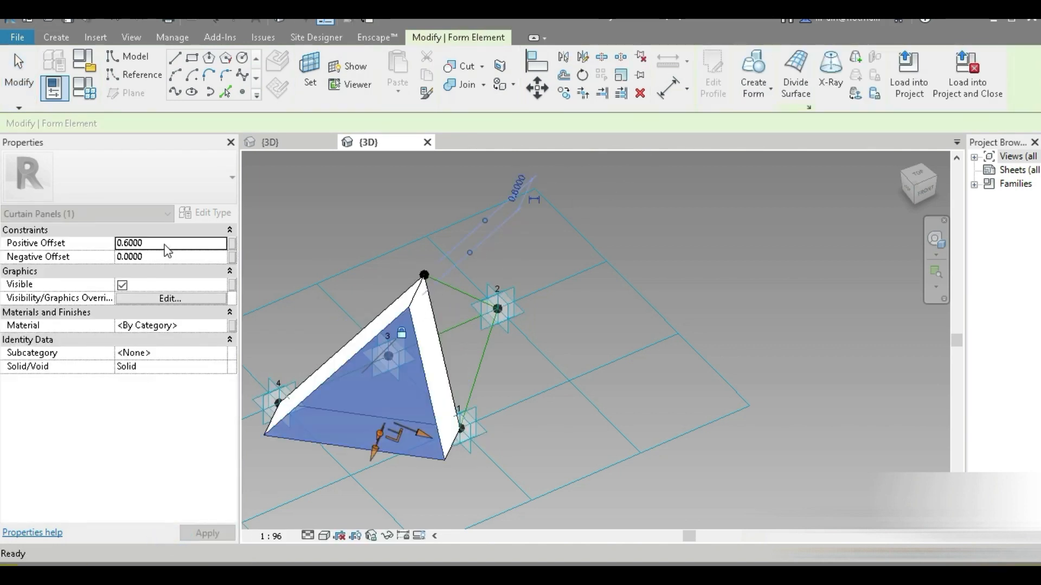
pyautogui.click(166, 243)
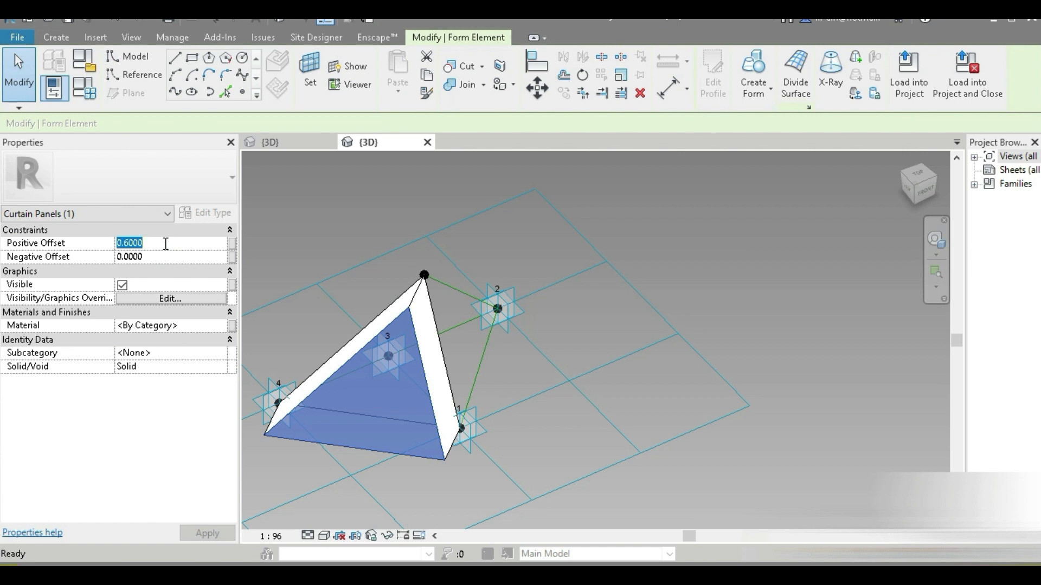
pyautogui.click(532, 436)
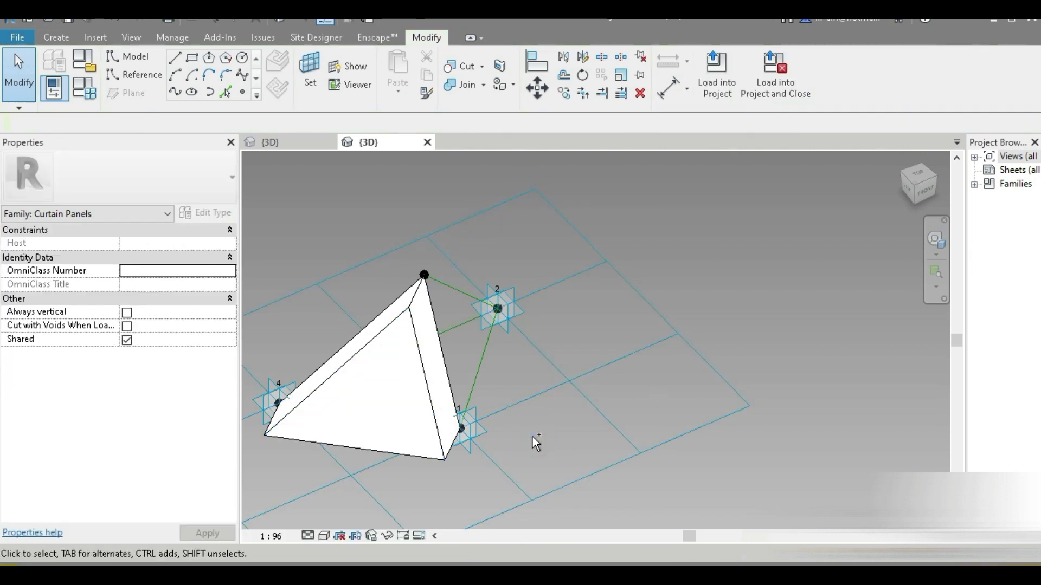
# Create a flat triangular surface form from the three reference lines joining the raised point and points 1 and 4.
pyautogui.click(444, 357)
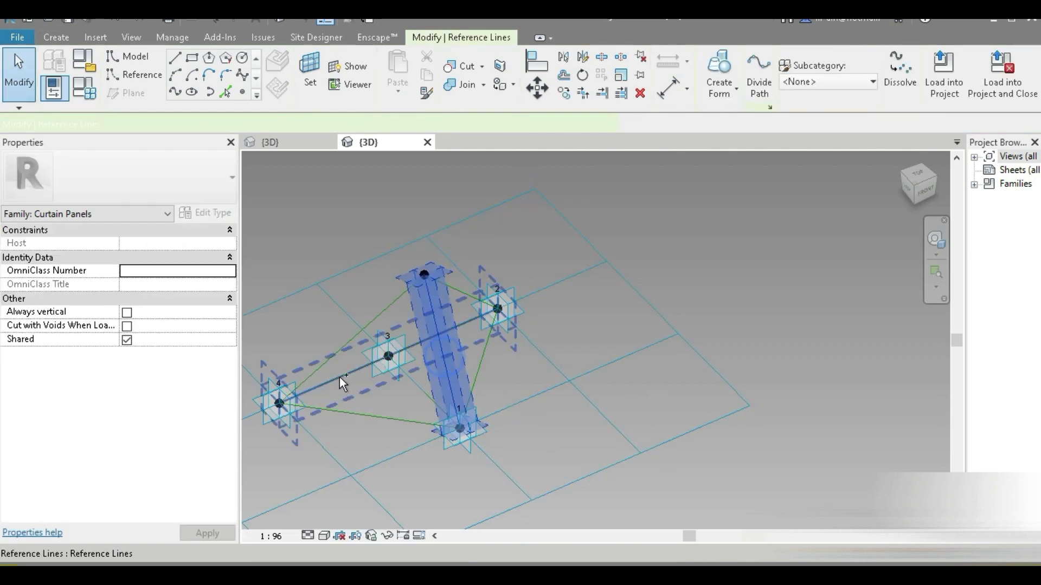
pyautogui.keyDown('ctrl'); pyautogui.click(337, 352); pyautogui.keyUp('ctrl')
pyautogui.keyDown('ctrl'); pyautogui.click(371, 415); pyautogui.keyUp('ctrl')
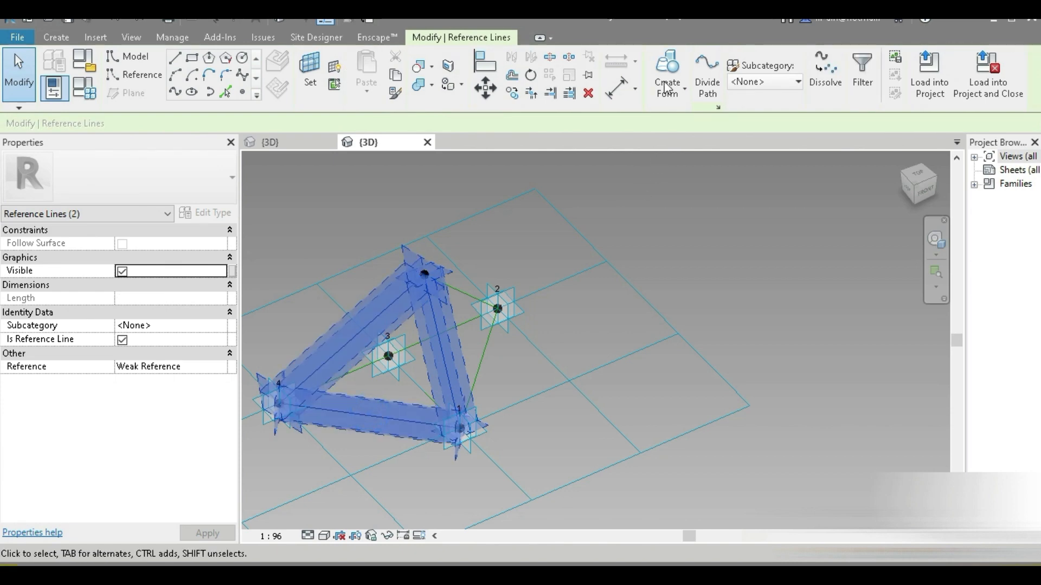
pyautogui.click(671, 70)
pyautogui.click(208, 550)
# Create a flat triangular surface form from the three reference lines joining the raised point and adaptive points 2 and 4.
pyautogui.keyDown('shift'); pyautogui.moveTo(390, 441); pyautogui.dragTo(659, 404, button='middle'); pyautogui.keyUp('shift')
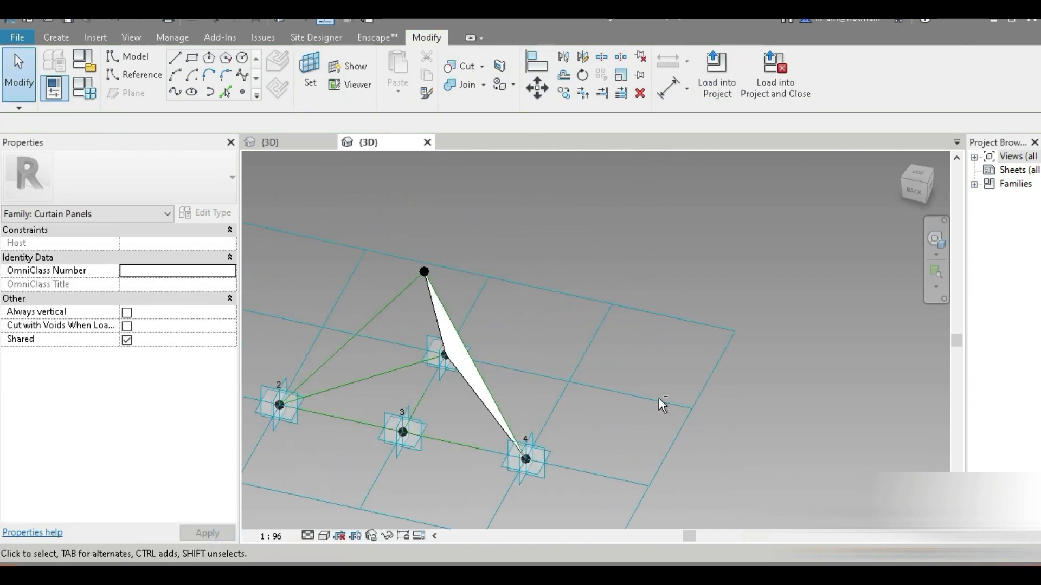
pyautogui.click(485, 379)
pyautogui.keyDown('ctrl'); pyautogui.click(416, 407); pyautogui.keyUp('ctrl')
pyautogui.keyDown('ctrl'); pyautogui.click(359, 330); pyautogui.keyUp('ctrl')
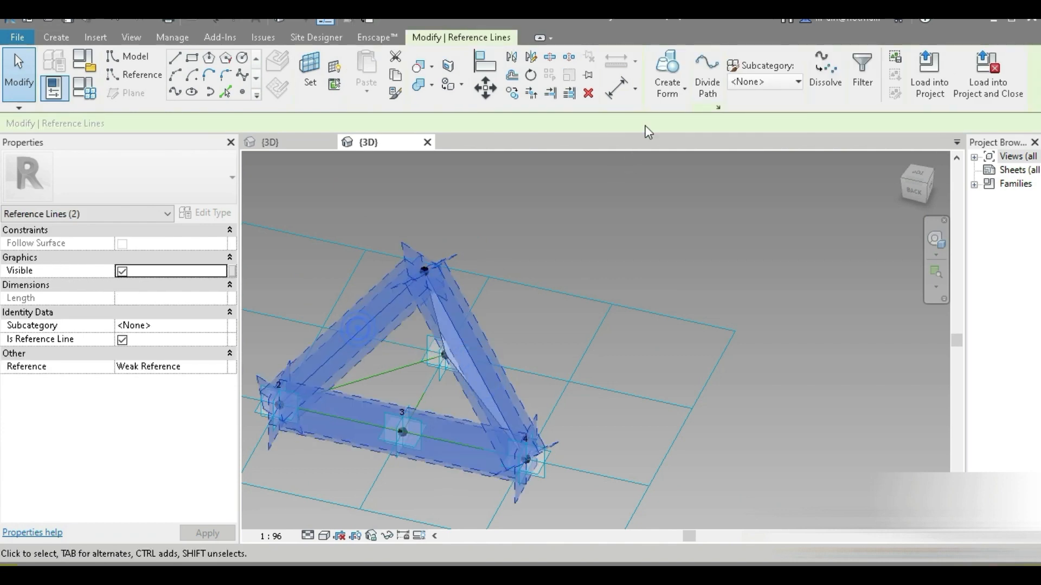
pyautogui.click(684, 64)
pyautogui.click(228, 539)
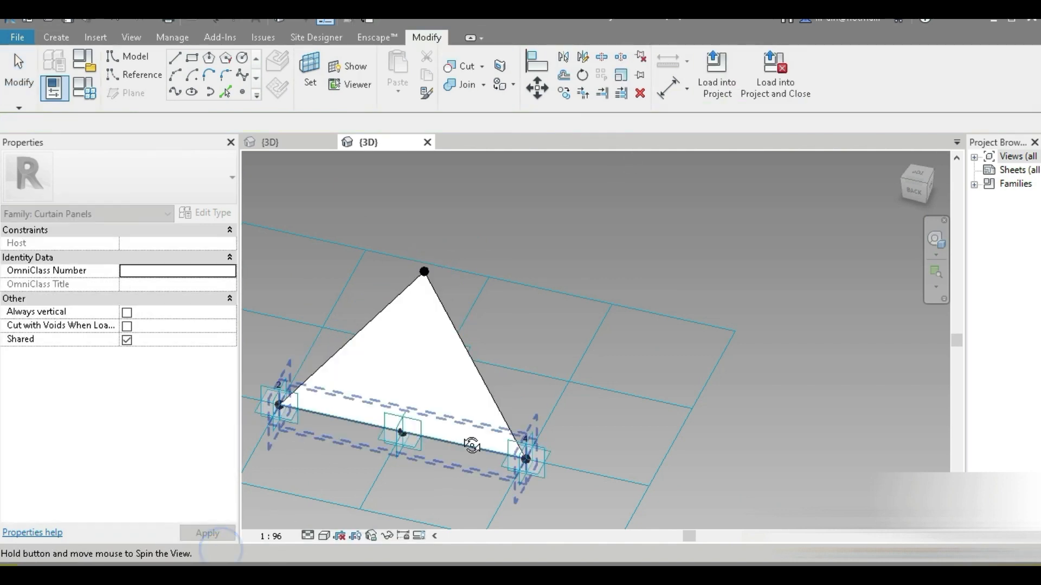
# Create a flat triangular surface form from the three reference lines joining the raised point and adaptive points 1 and 2.
pyautogui.keyDown('shift'); pyautogui.moveTo(469, 441); pyautogui.dragTo(612, 453, button='middle'); pyautogui.keyUp('shift')
pyautogui.click(461, 378)
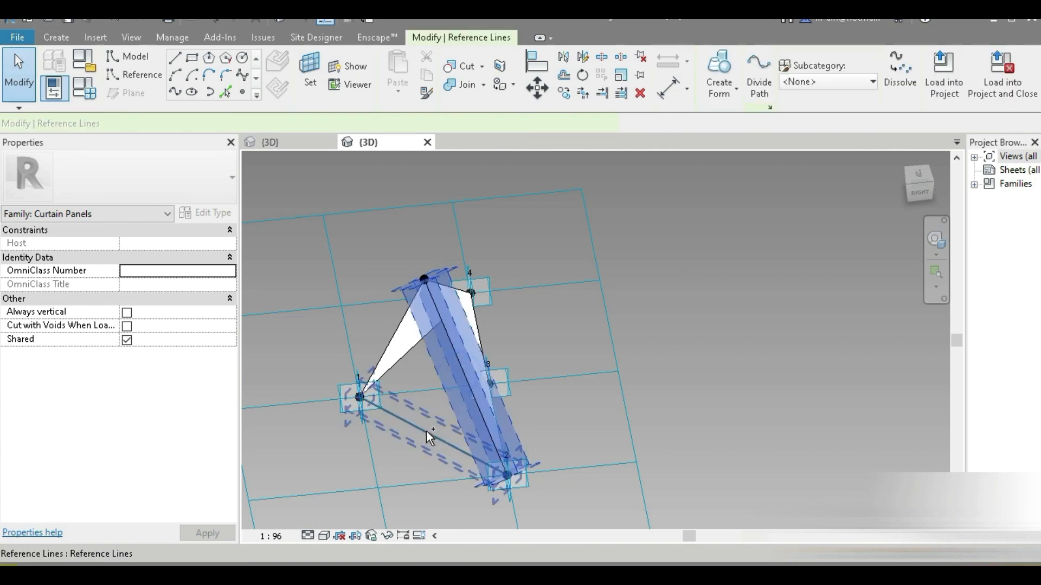
pyautogui.keyDown('ctrl'); pyautogui.click(388, 353); pyautogui.keyUp('ctrl')
pyautogui.keyDown('ctrl'); pyautogui.click(402, 340); pyautogui.keyUp('ctrl')
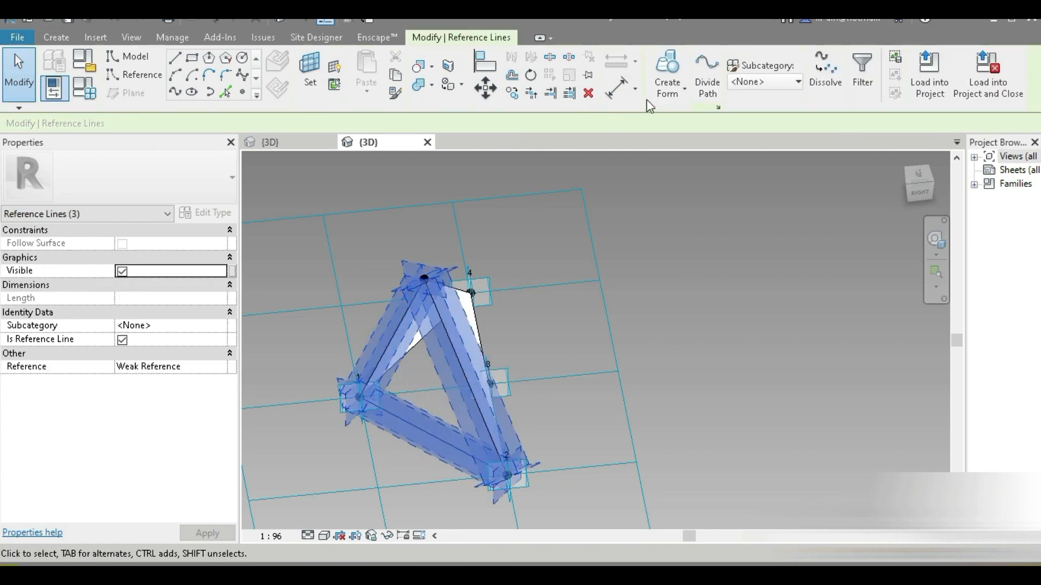
pyautogui.click(672, 78)
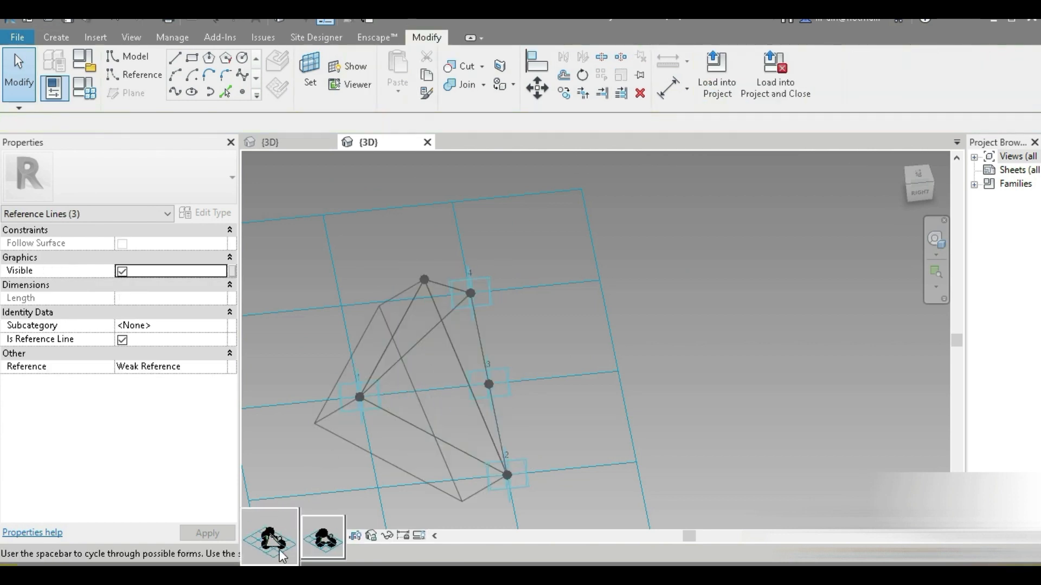
pyautogui.click(324, 539)
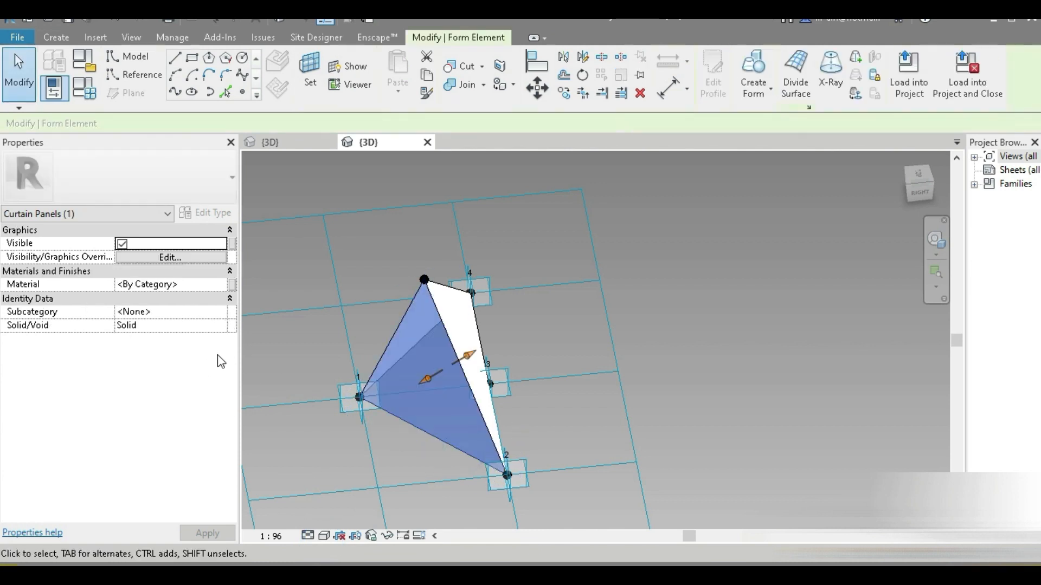
# Assign the Aluminum, Anodized Red material to the face between points 1 and 2, using its render appearance for shading.
pyautogui.click(225, 285)
pyautogui.click(224, 285)
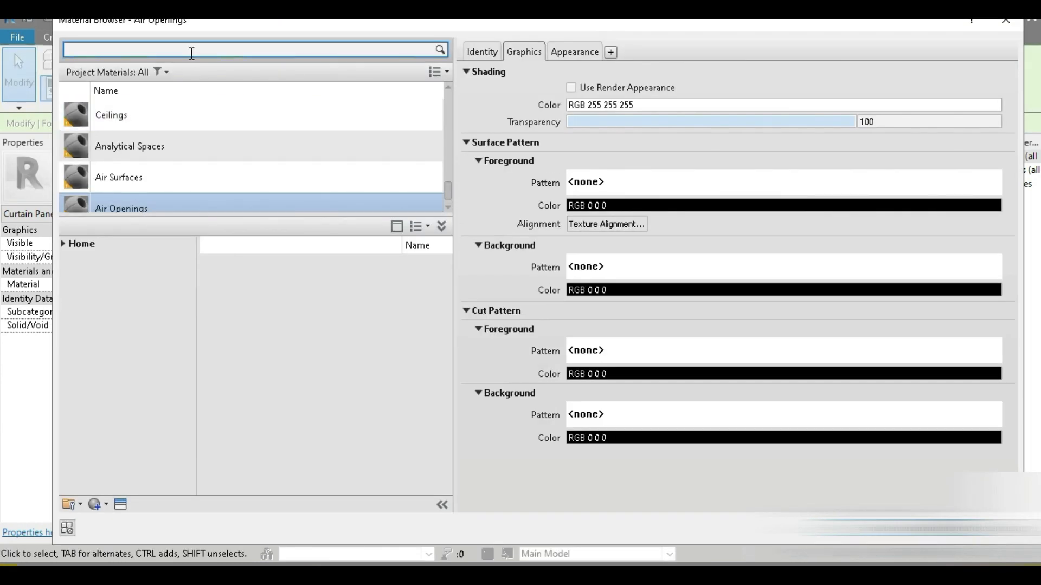
pyautogui.click(190, 57)
pyautogui.write('red')
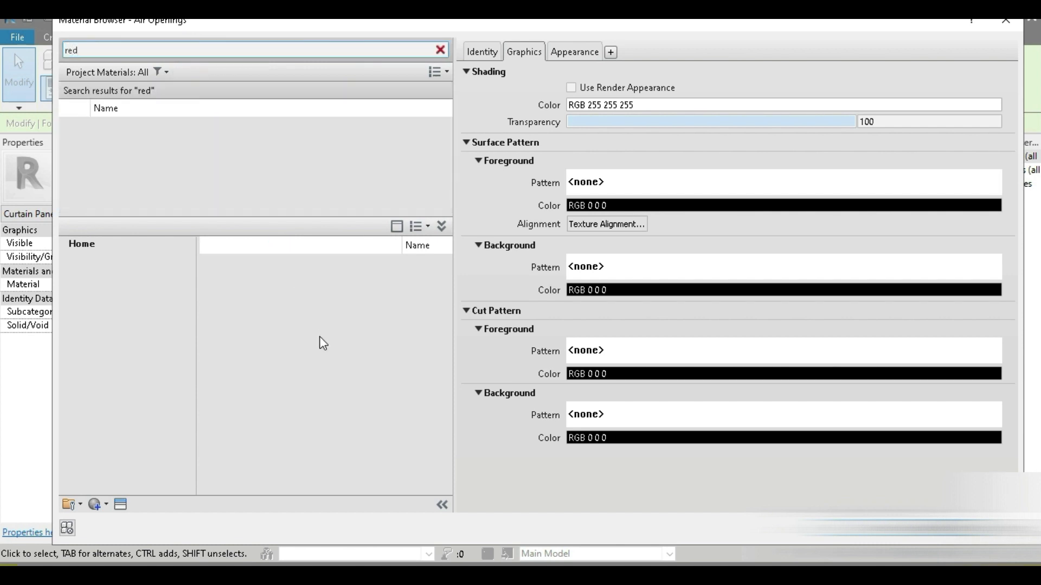
pyautogui.scroll(-2, 326, 361)
pyautogui.doubleClick(337, 372)
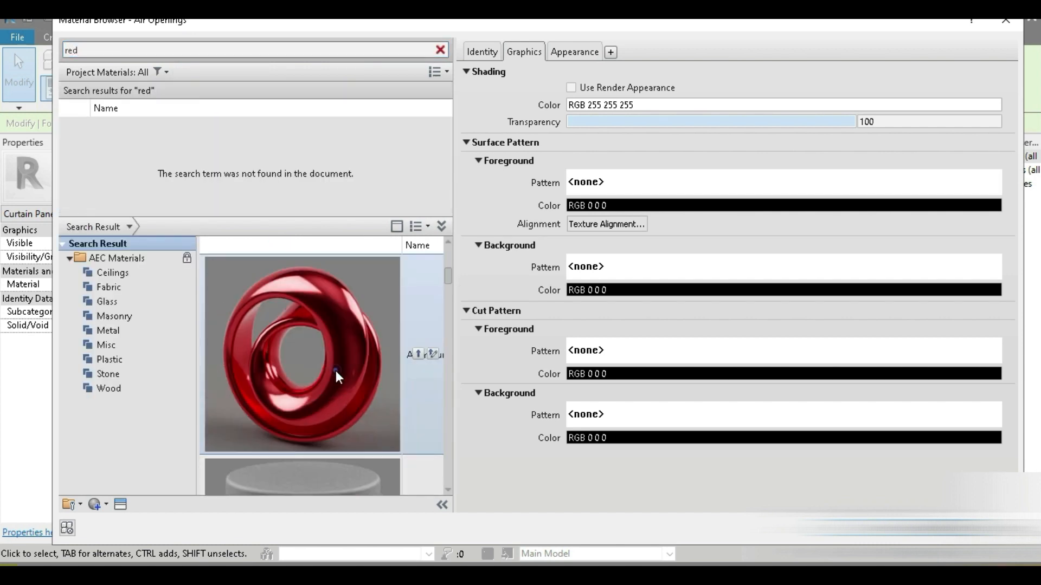
pyautogui.click(594, 89)
pyautogui.click(852, 527)
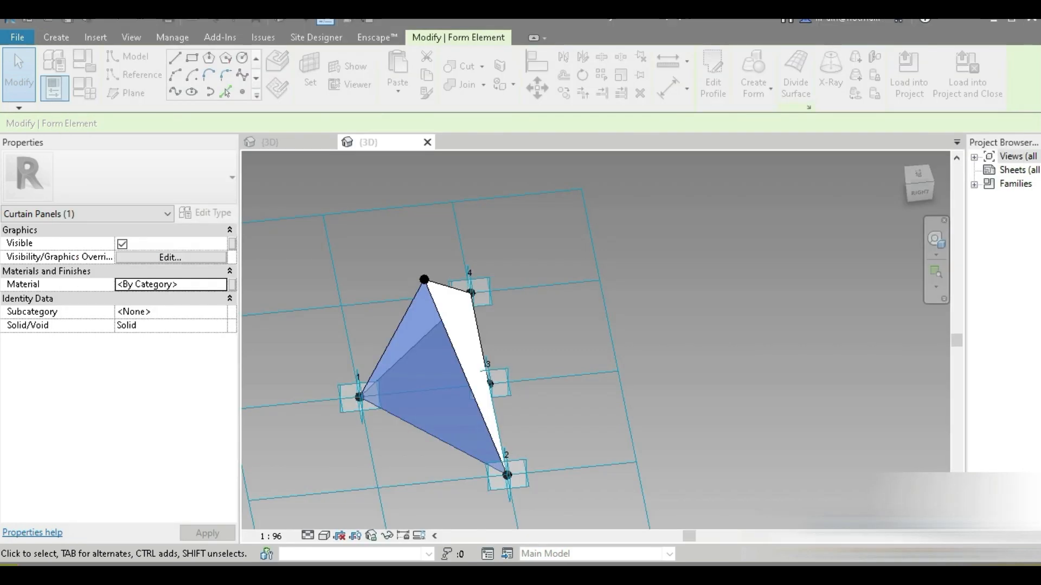
# Assign the Glass, Matte material to the pyramid face between the raised point and points 2 and 4.
pyautogui.keyDown('shift'); pyautogui.moveTo(591, 429); pyautogui.dragTo(577, 469, button='middle'); pyautogui.keyUp('shift')
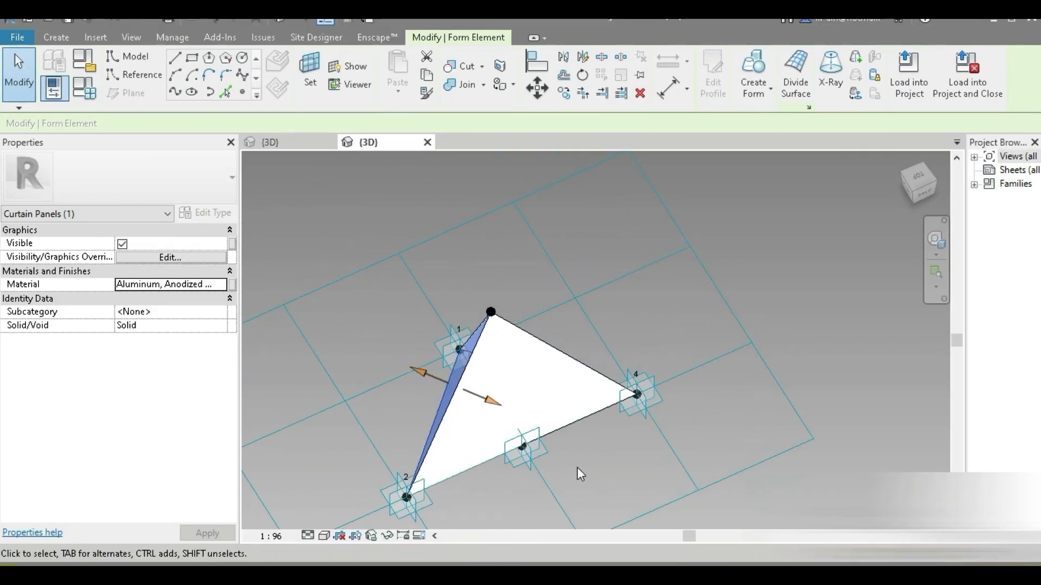
pyautogui.click(575, 427)
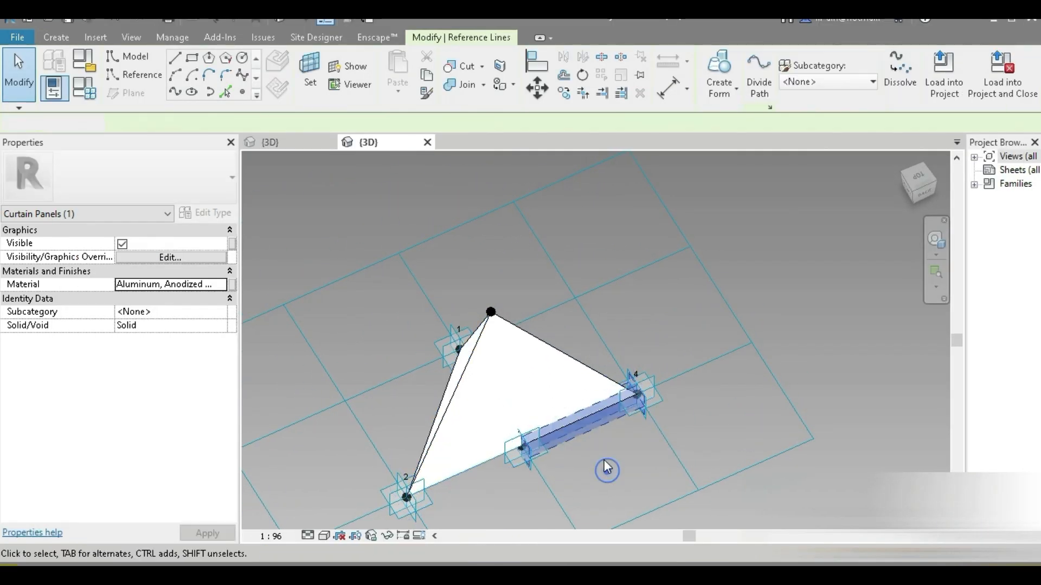
pyautogui.press('Escape')
pyautogui.press('Tab')
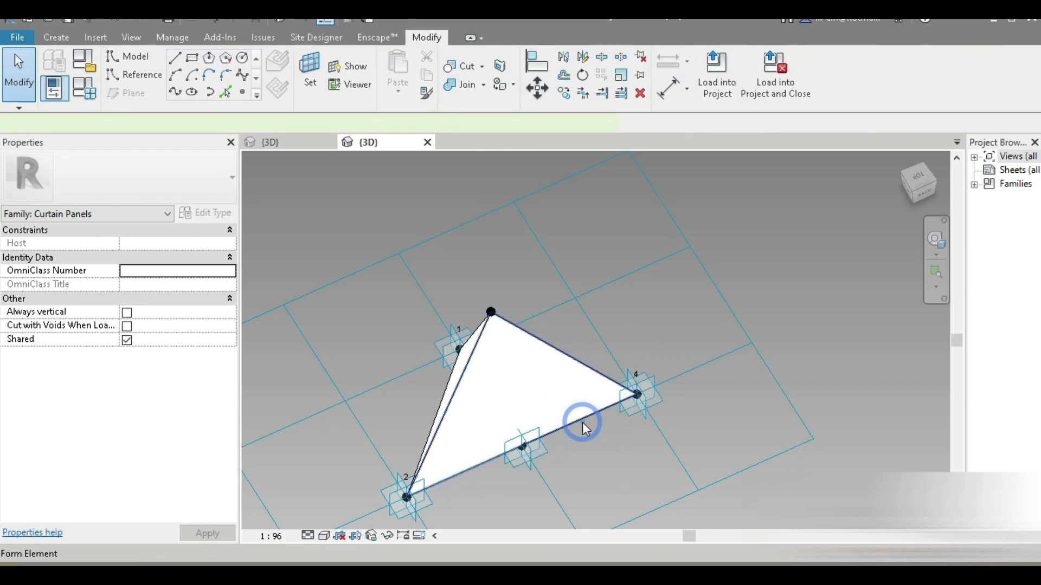
pyautogui.click(582, 421)
pyautogui.click(231, 284)
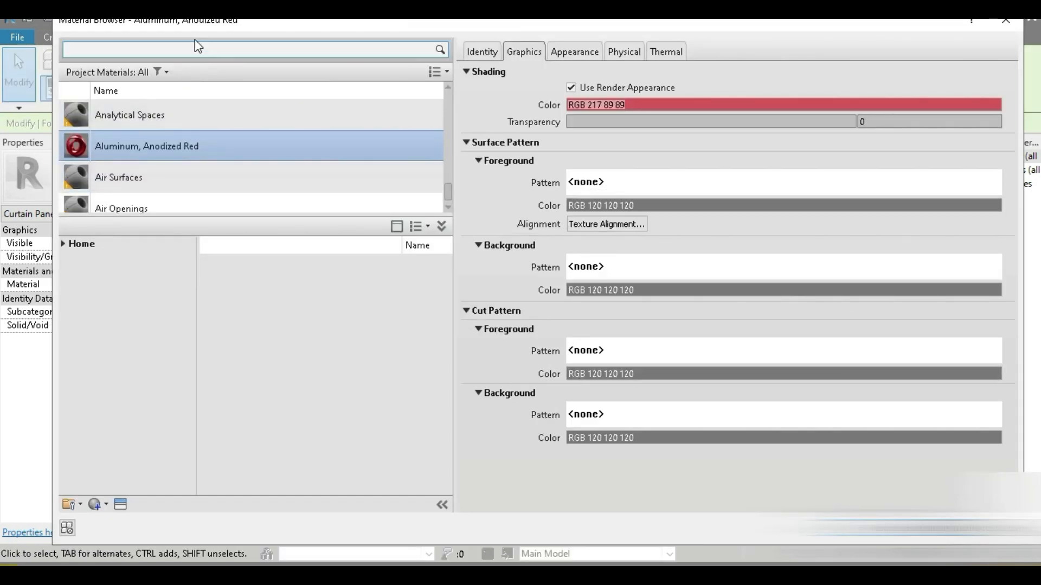
pyautogui.click(194, 50)
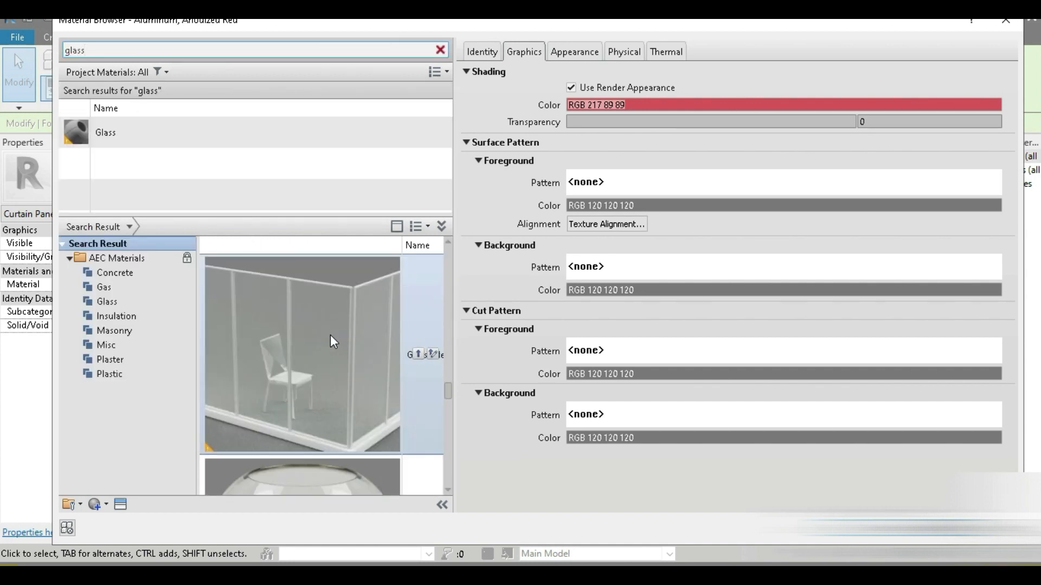
pyautogui.scroll(-1, 333, 333)
pyautogui.doubleClick(333, 336)
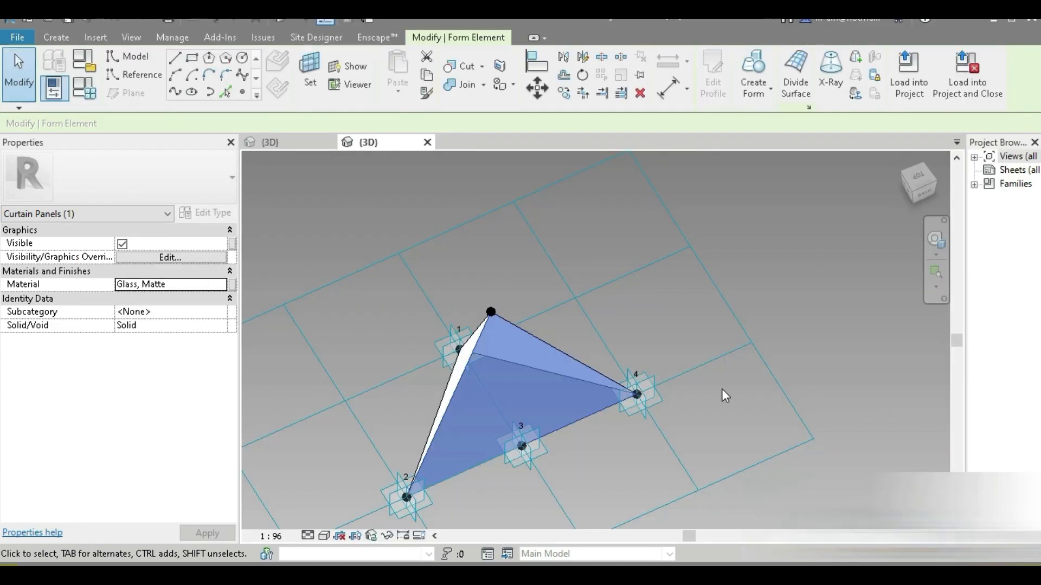
# Assign the Steel, Chrome Plated material to the face between points 1 and 4, using its render appearance for shading.
pyautogui.keyDown('shift'); pyautogui.moveTo(721, 388); pyautogui.dragTo(544, 473, button='middle'); pyautogui.keyUp('shift')
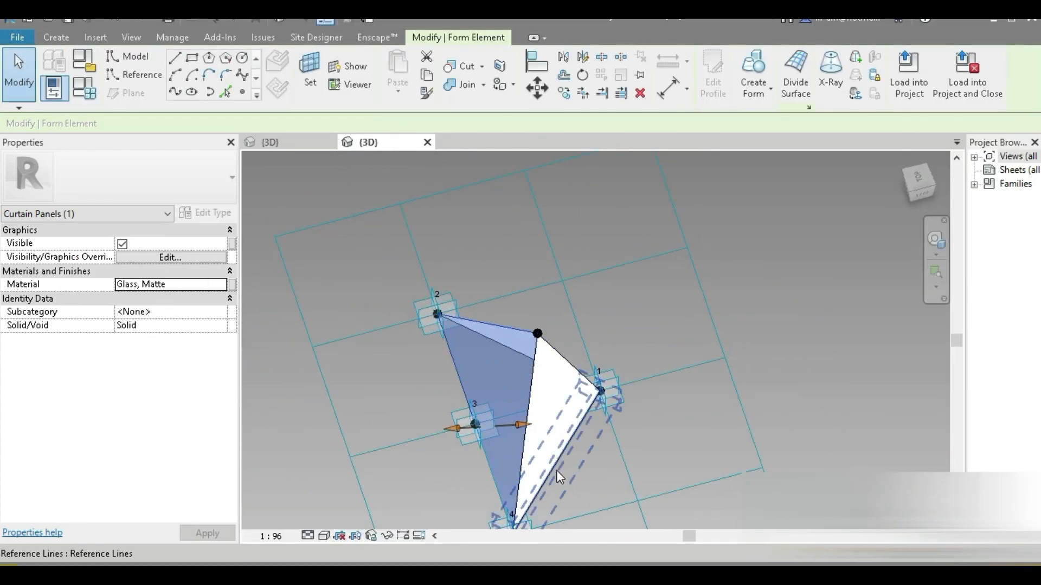
pyautogui.click(554, 467)
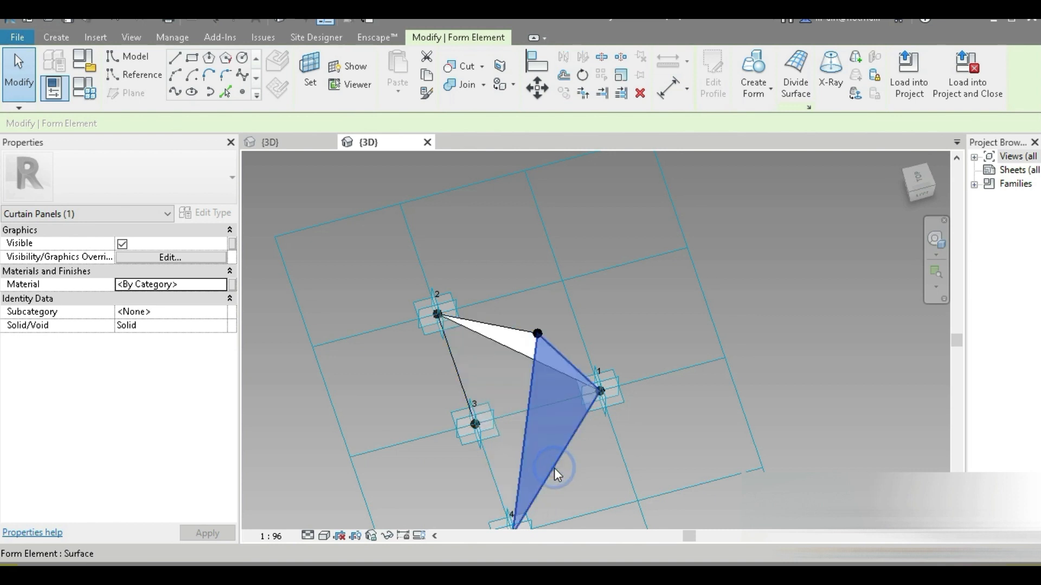
pyautogui.click(220, 286)
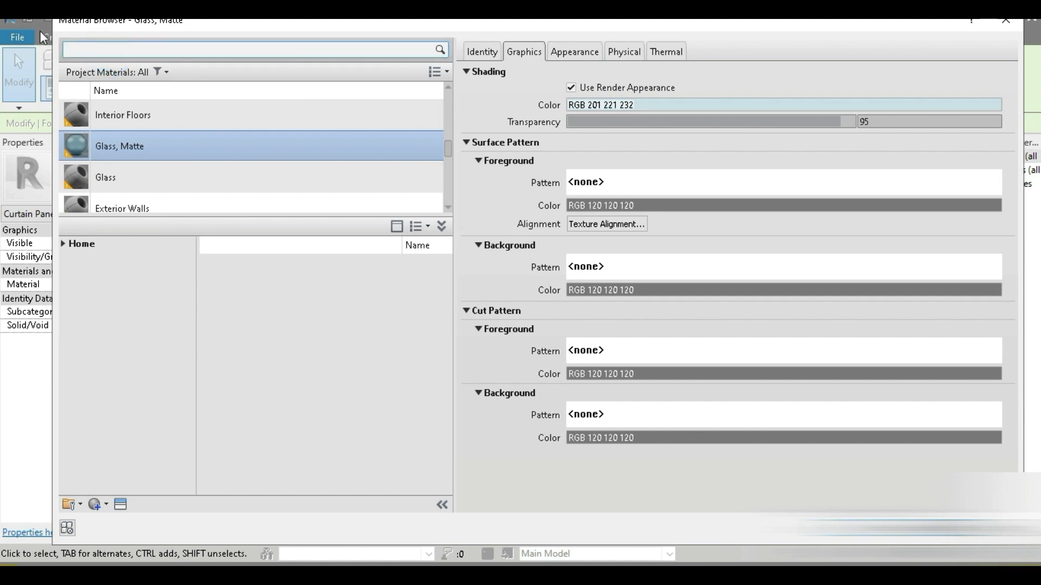
pyautogui.write('chrome')
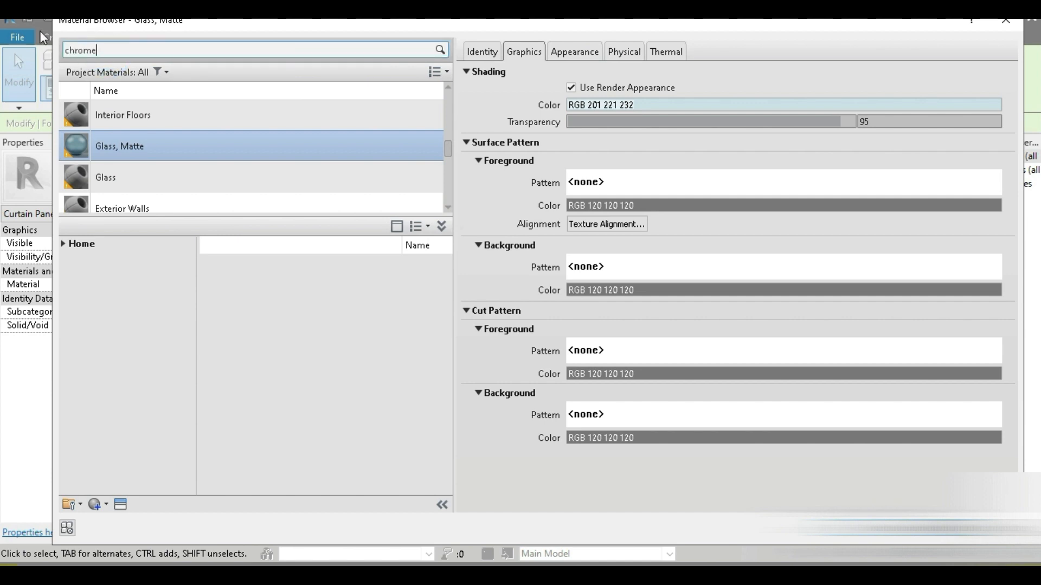
pyautogui.scroll(-3, 253, 392)
pyautogui.doubleClick(315, 370)
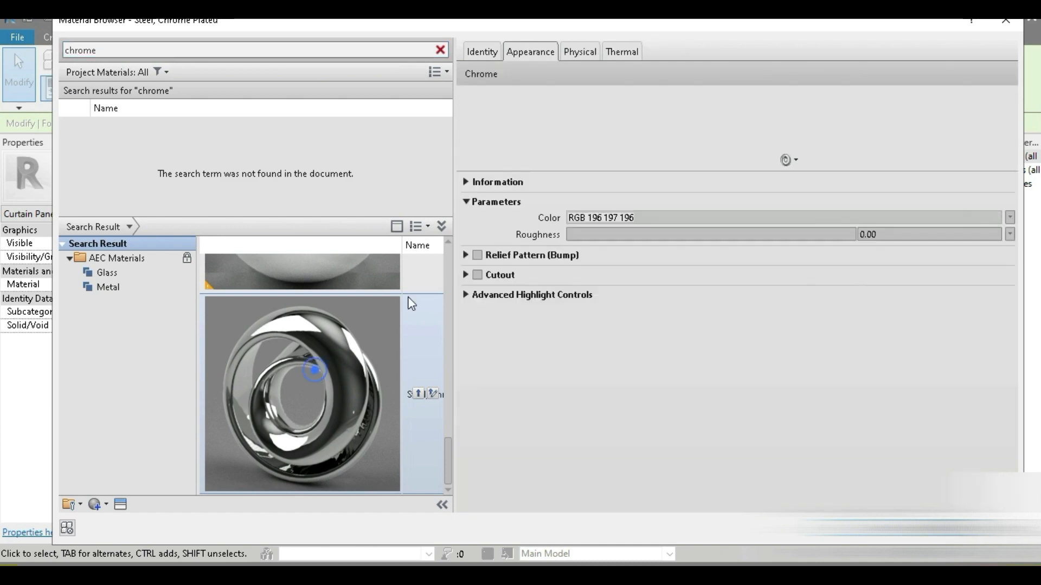
pyautogui.click(599, 90)
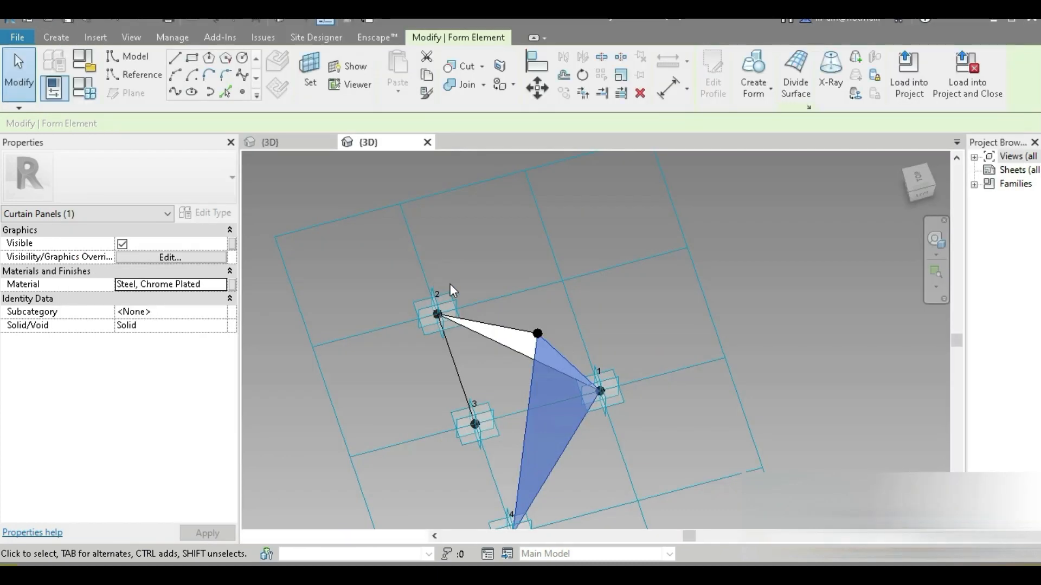
# Set the offset parameter to 0.8 in the family types.
pyautogui.click(674, 417)
pyautogui.keyDown('shift'); pyautogui.moveTo(674, 430); pyautogui.dragTo(755, 436, button='middle'); pyautogui.keyUp('shift')
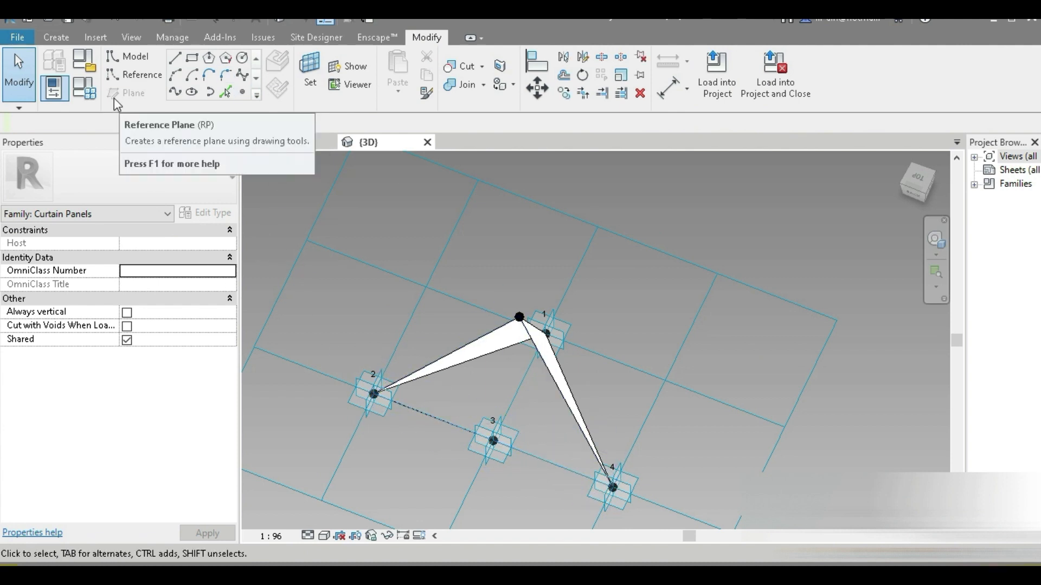
pyautogui.click(84, 87)
pyautogui.doubleClick(211, 253)
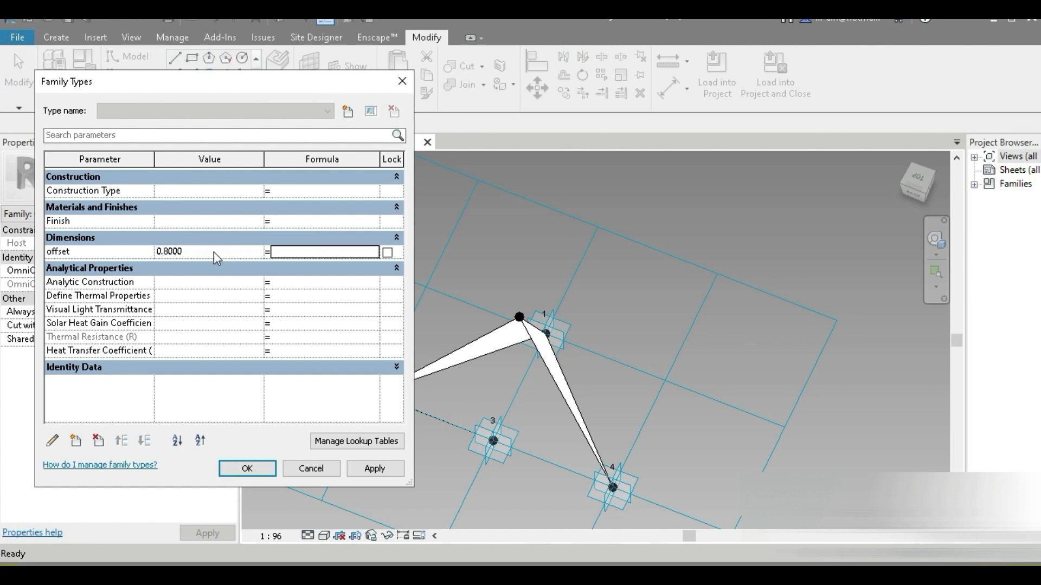
pyautogui.click(218, 473)
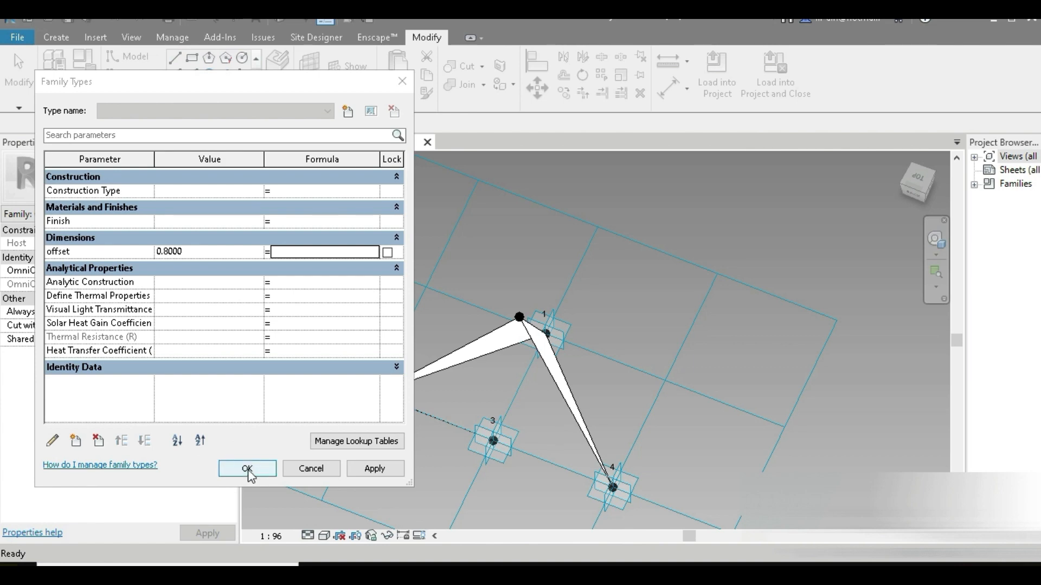
pyautogui.click(247, 470)
pyautogui.keyDown('shift'); pyautogui.moveTo(561, 441); pyautogui.dragTo(458, 486, button='middle'); pyautogui.keyUp('shift')
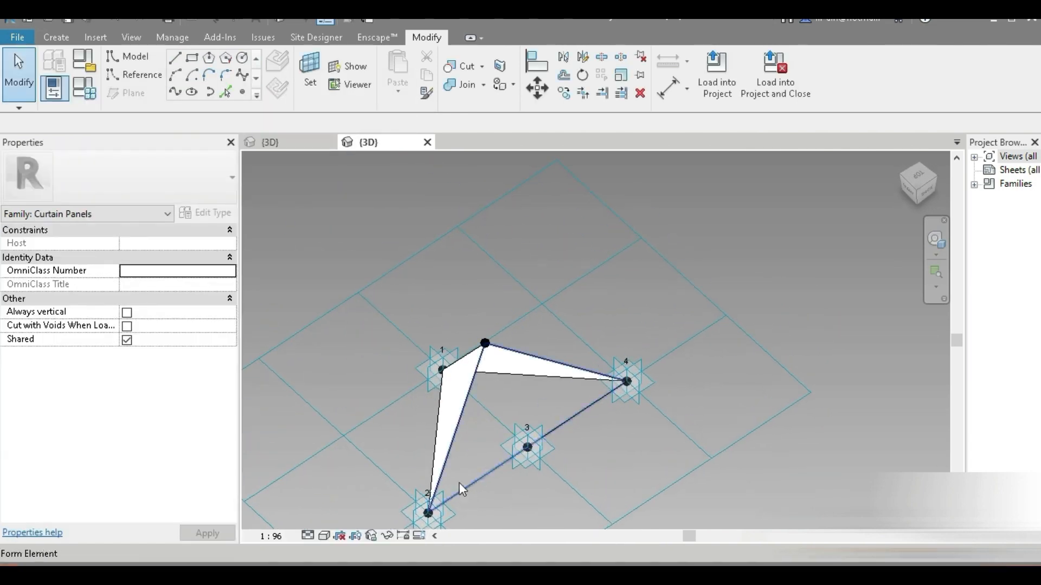
# Load the panel family into the project and apply the Family8 type to the dome's divided surface.
pyautogui.click(705, 84)
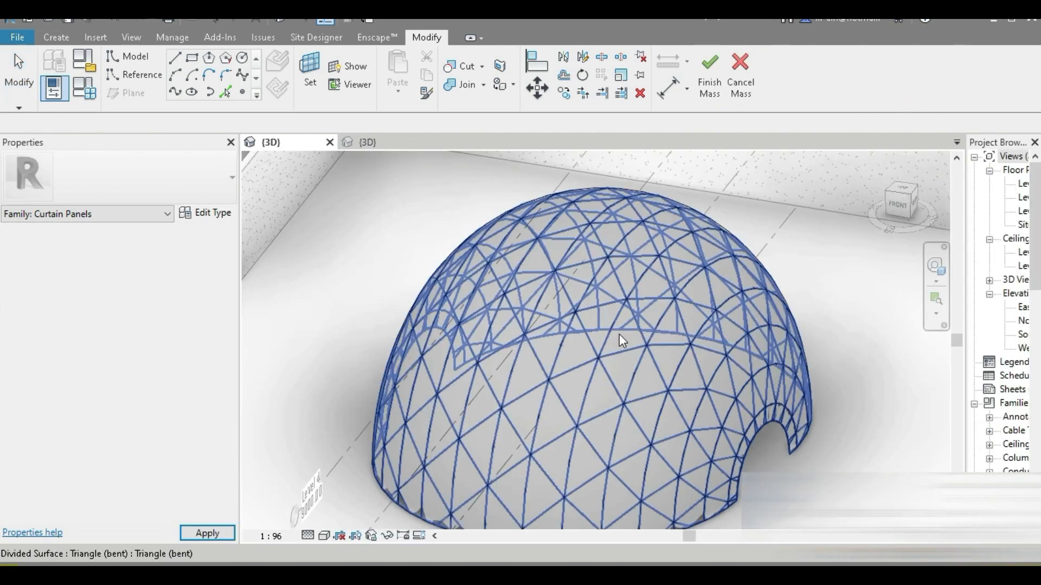
pyautogui.click(612, 357)
pyautogui.click(146, 186)
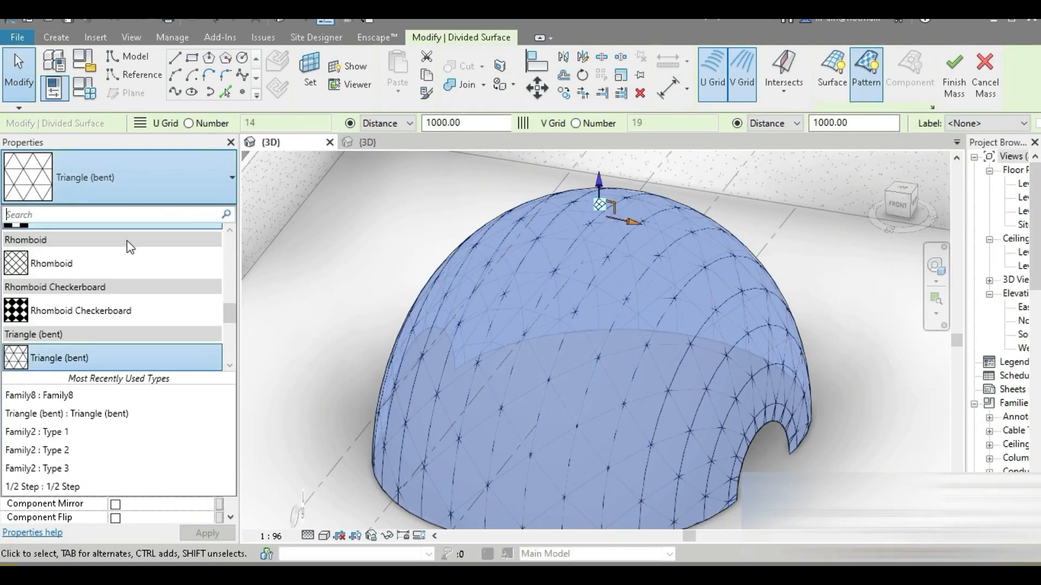
pyautogui.scroll(-2, 72, 325)
pyautogui.click(37, 310)
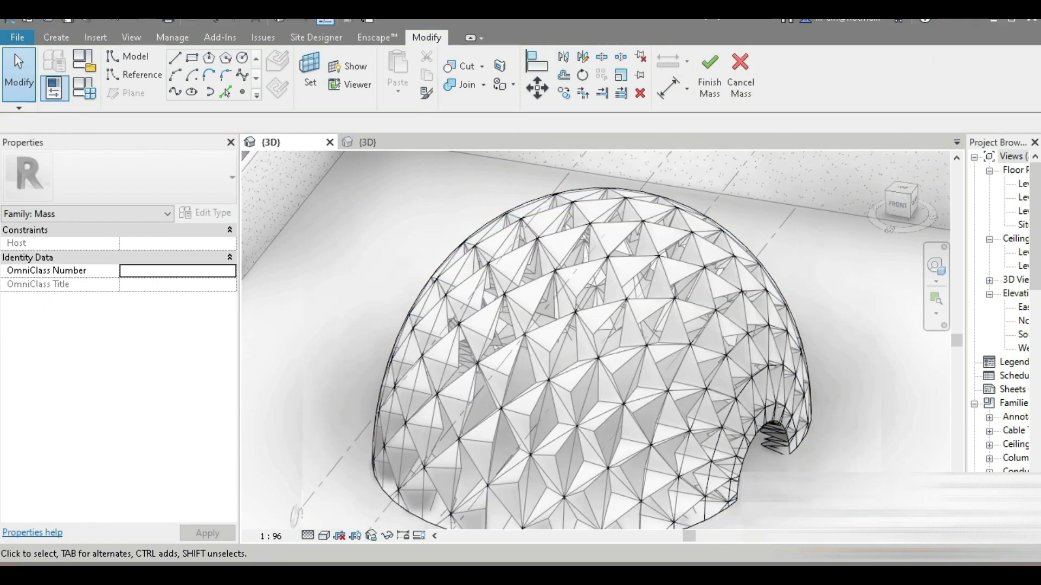
# Turn on Component Flip for the dome's divided surface.
pyautogui.scroll(3, 742, 458)
pyautogui.scroll(-2, 743, 462)
pyautogui.scroll(5, 743, 462)
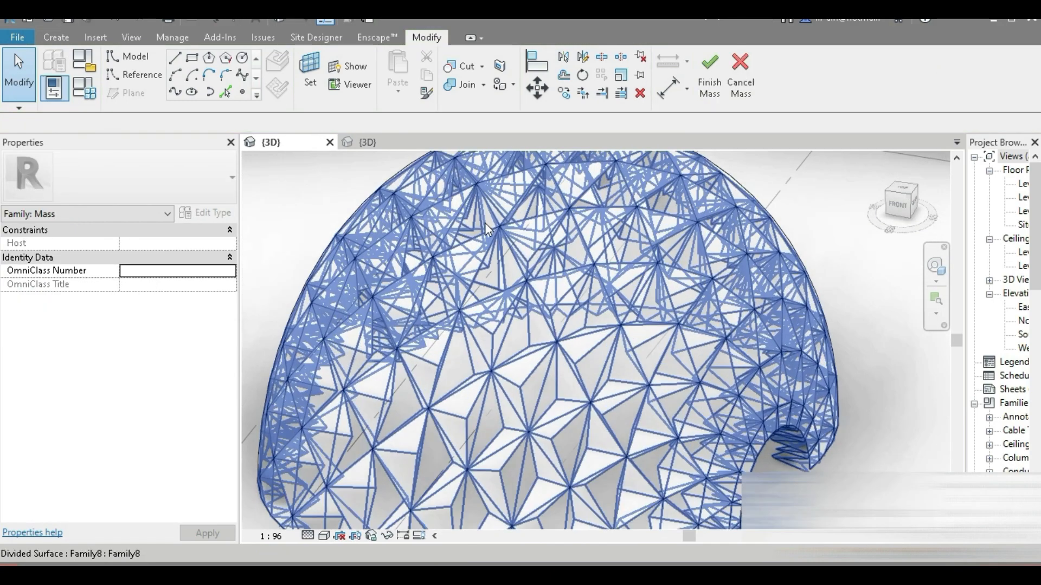
pyautogui.scroll(-3, 715, 433)
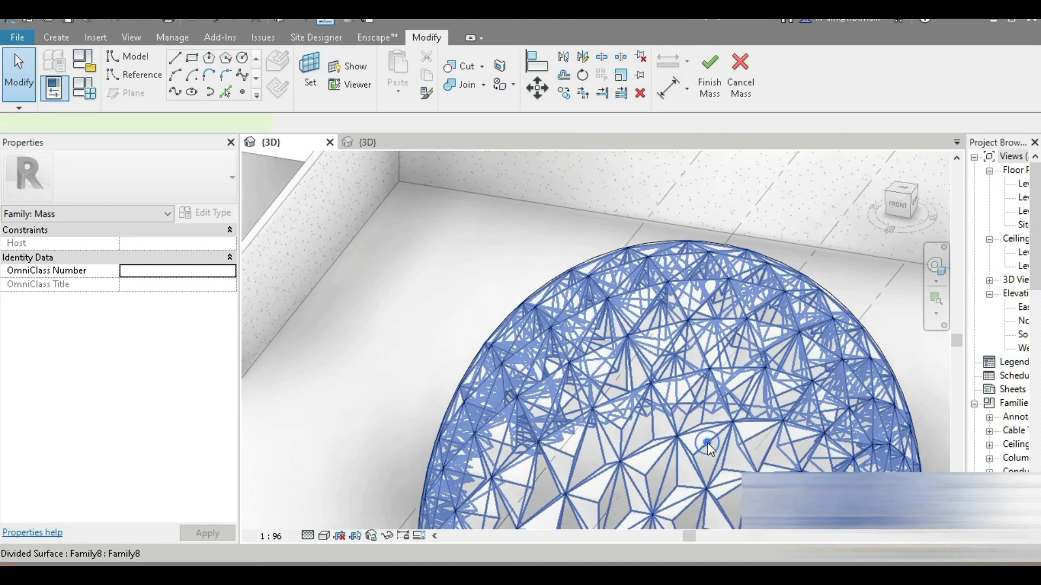
pyautogui.click(716, 444)
pyautogui.click(116, 517)
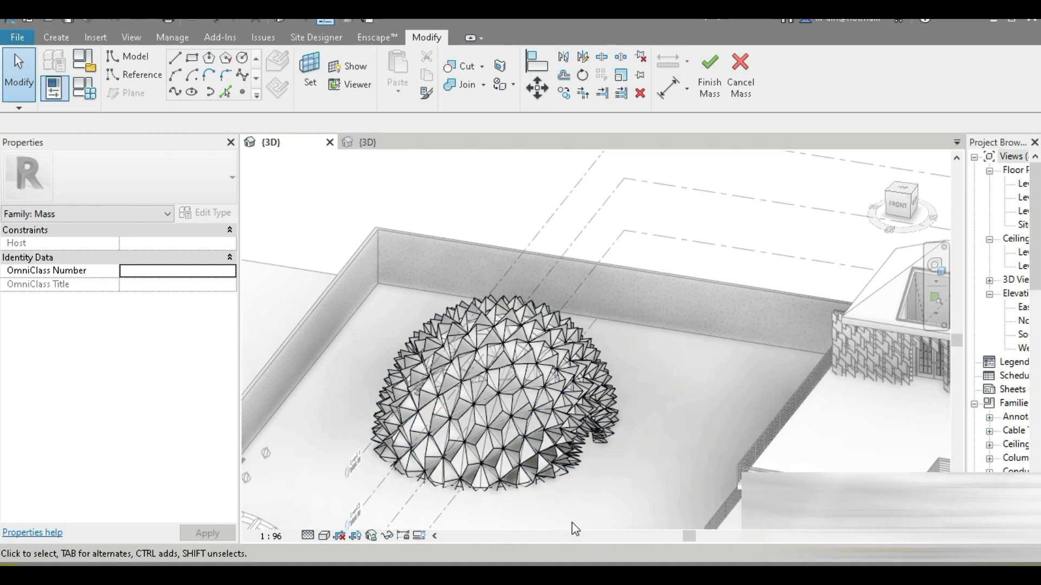
# Finish the in-place dome mass and switch mass visibility to Show Mass by View Settings.
pyautogui.click(710, 76)
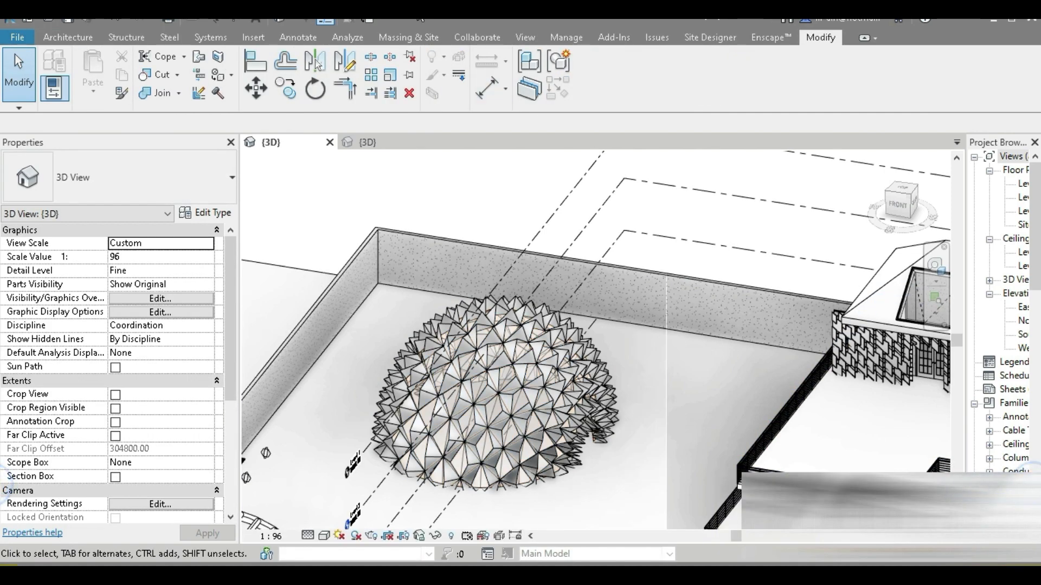
pyautogui.click(423, 36)
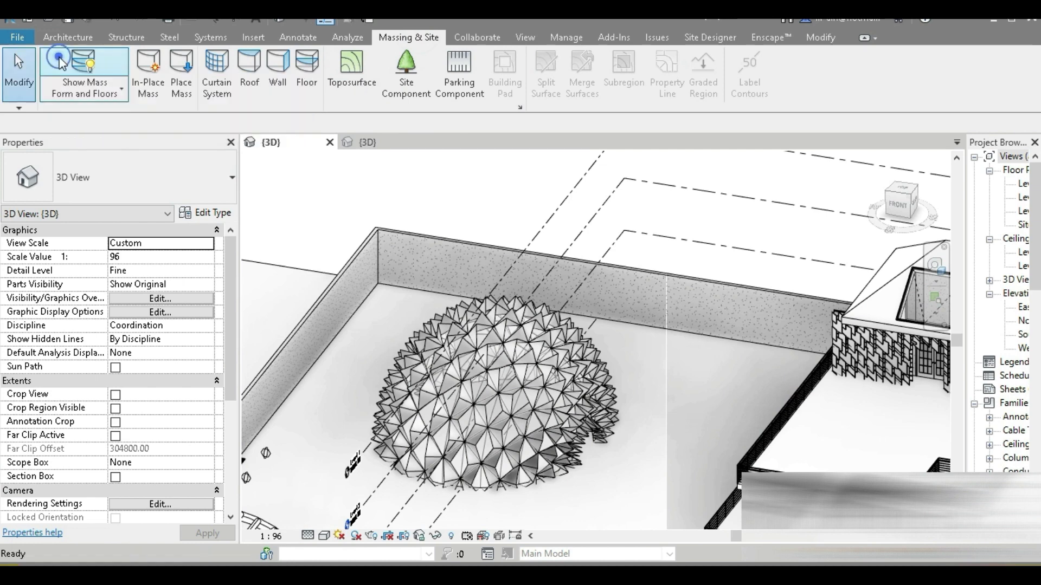
# Set the 3D view's visual style to Realistic to display the panel materials on the dome.
pyautogui.scroll(3, 592, 452)
pyautogui.click(323, 536)
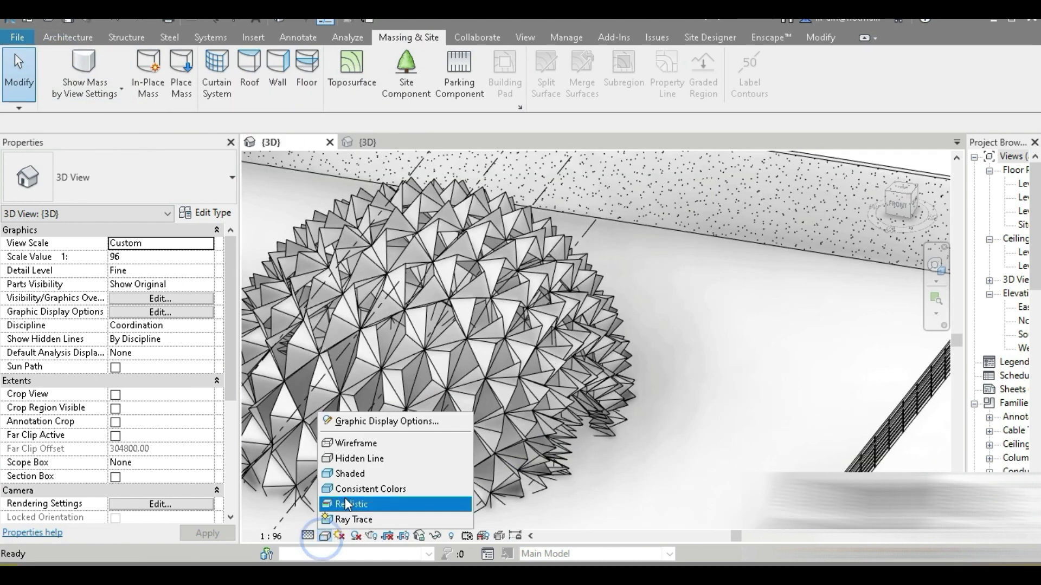
pyautogui.click(350, 502)
# Examine the pyramid panels and their face materials around the dome, both close up and as a whole.
pyautogui.moveTo(395, 423); pyautogui.dragTo(618, 360, button='middle')
pyautogui.scroll(-1, 545, 401)
pyautogui.scroll(4, 545, 401)
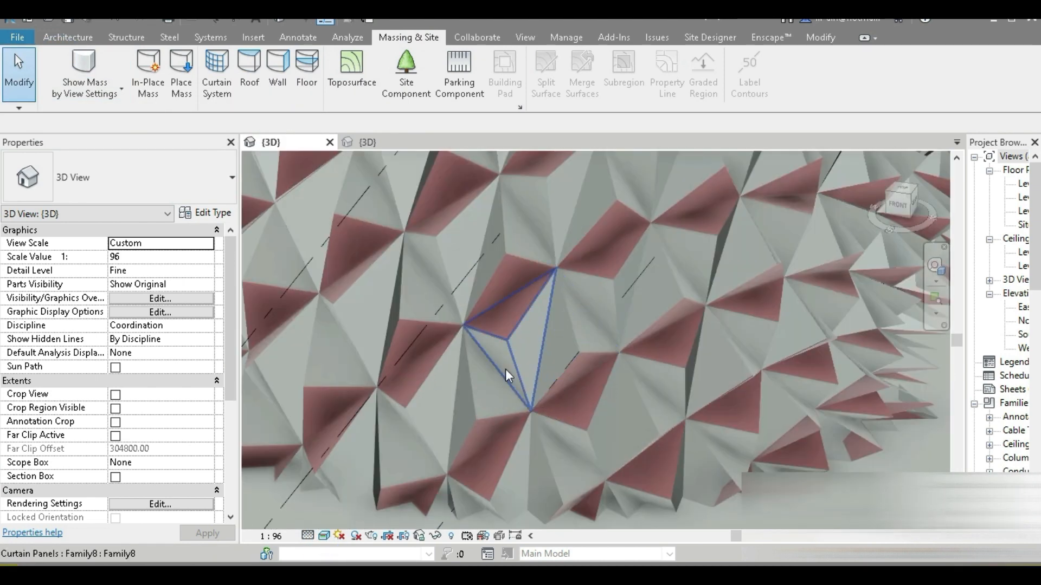
pyautogui.scroll(-1, 461, 347)
pyautogui.scroll(-3, 453, 345)
pyautogui.keyDown('shift'); pyautogui.moveTo(453, 344); pyautogui.dragTo(639, 379, button='middle'); pyautogui.keyUp('shift')
pyautogui.scroll(4, 430, 256)
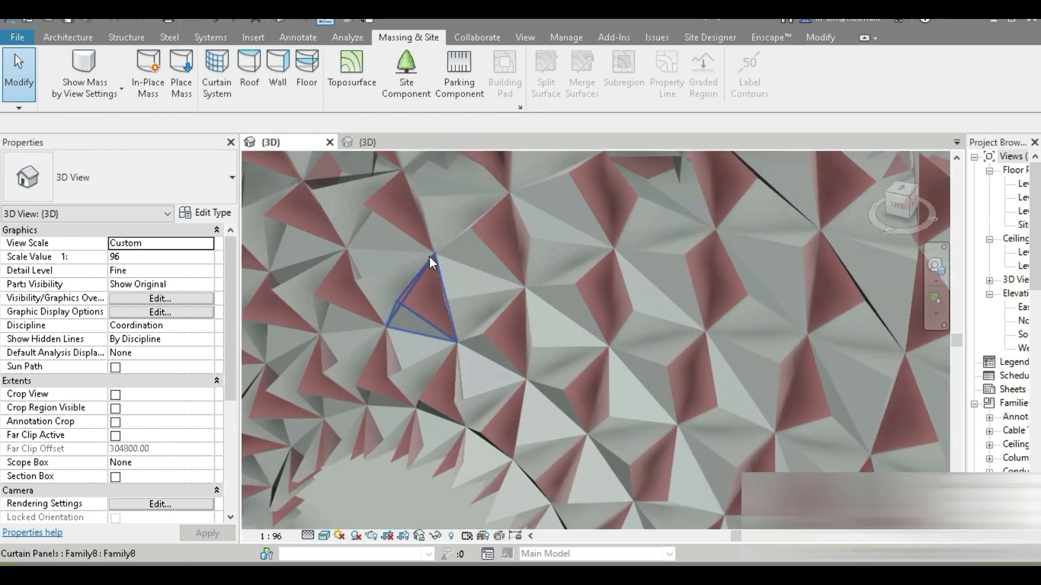
pyautogui.scroll(2, 562, 332)
pyautogui.scroll(-3, 427, 380)
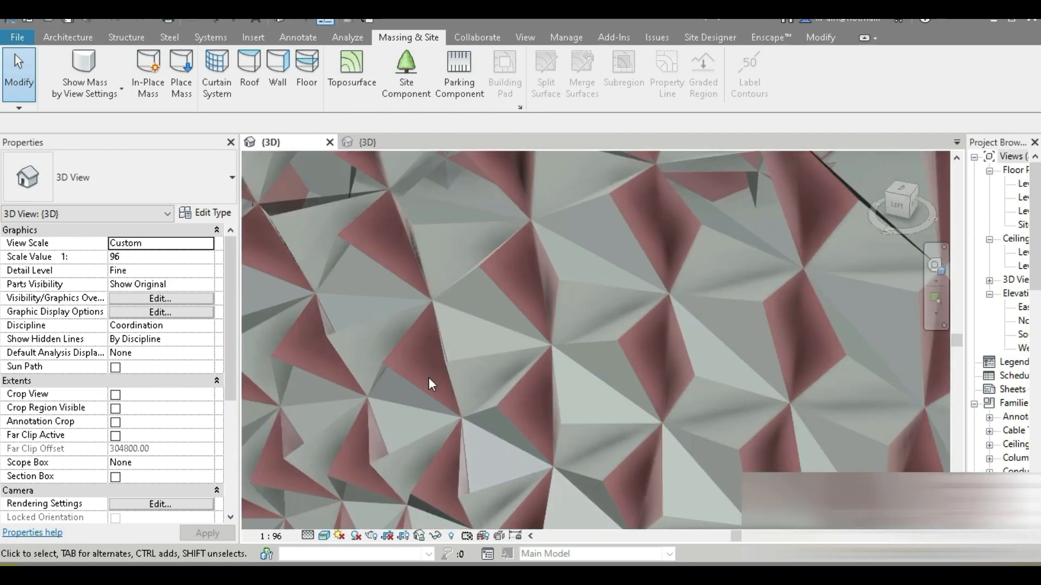
pyautogui.scroll(-4, 440, 366)
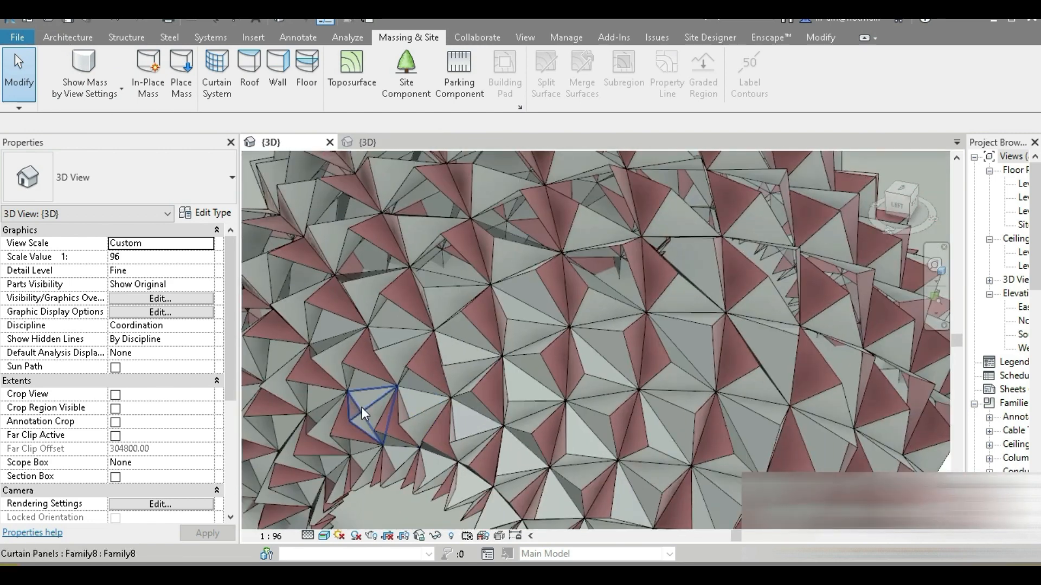
pyautogui.scroll(6, 358, 415)
pyautogui.scroll(-5, 358, 415)
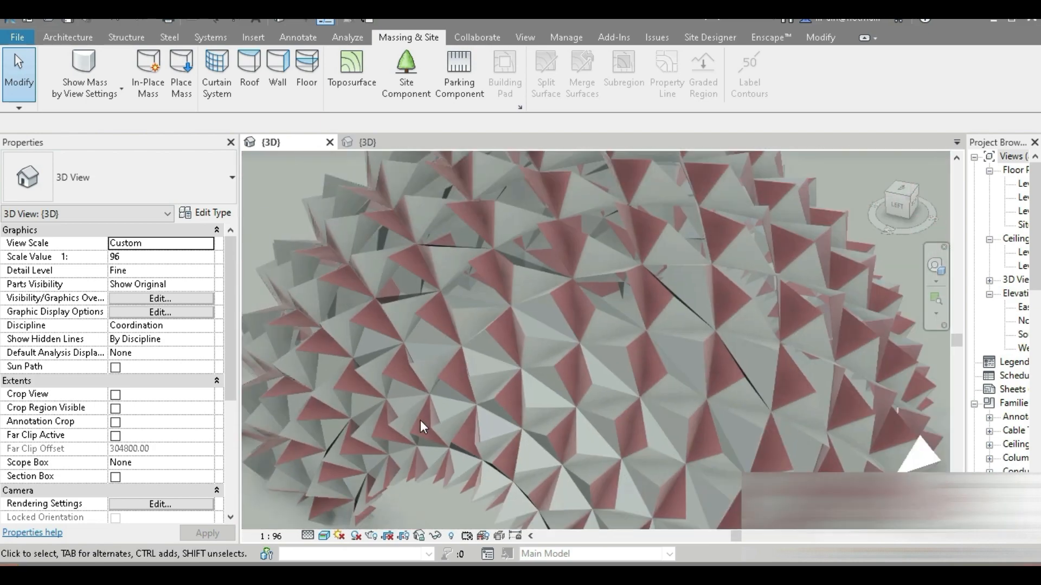
pyautogui.scroll(-3, 422, 423)
pyautogui.keyDown('shift'); pyautogui.moveTo(422, 422); pyautogui.dragTo(344, 405, button='middle'); pyautogui.keyUp('shift')
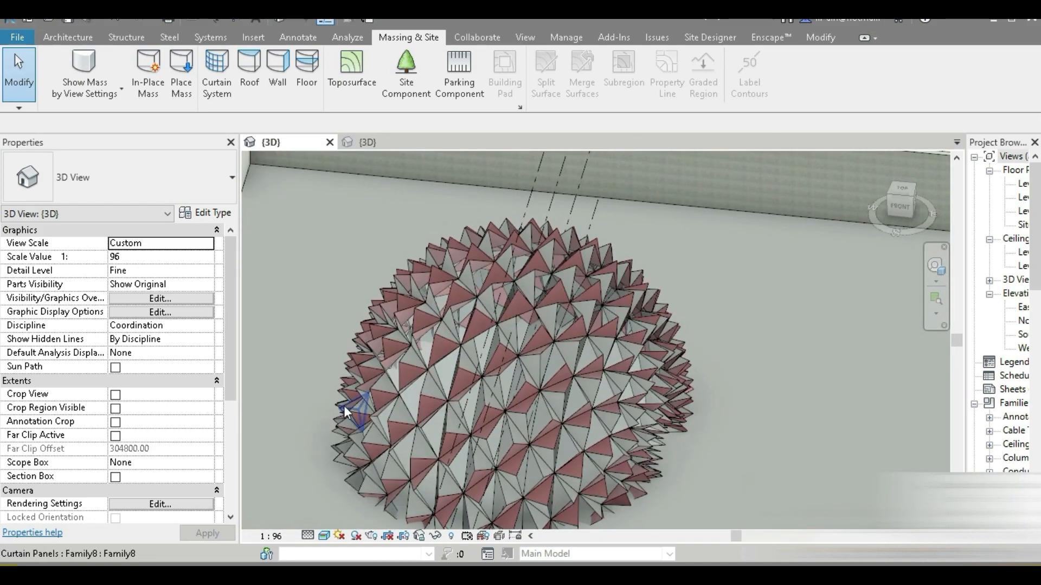